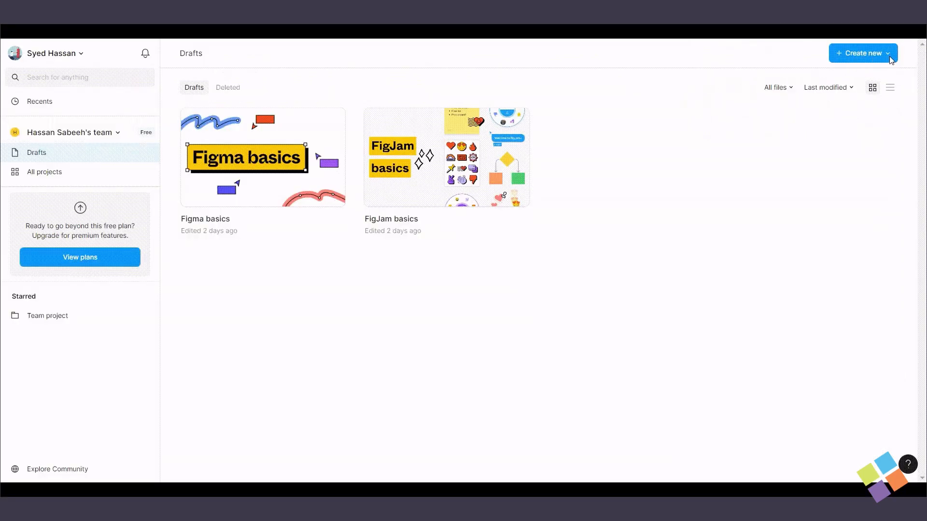
Import the file Zoho Creator - Widgets Kit.fig from the Downloads folder into the drafts.
{"action": "left_click", "coordinate": [890, 57]}
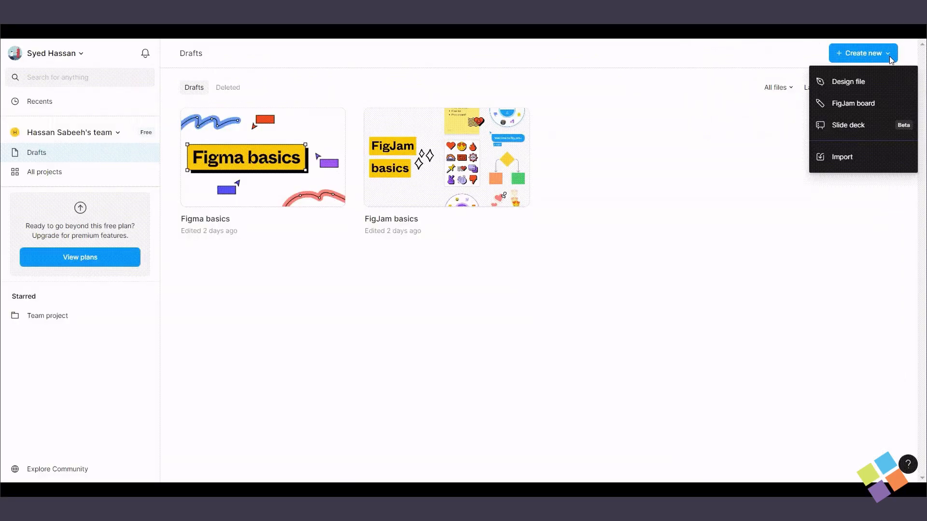
{"action": "left_click", "coordinate": [863, 160]}
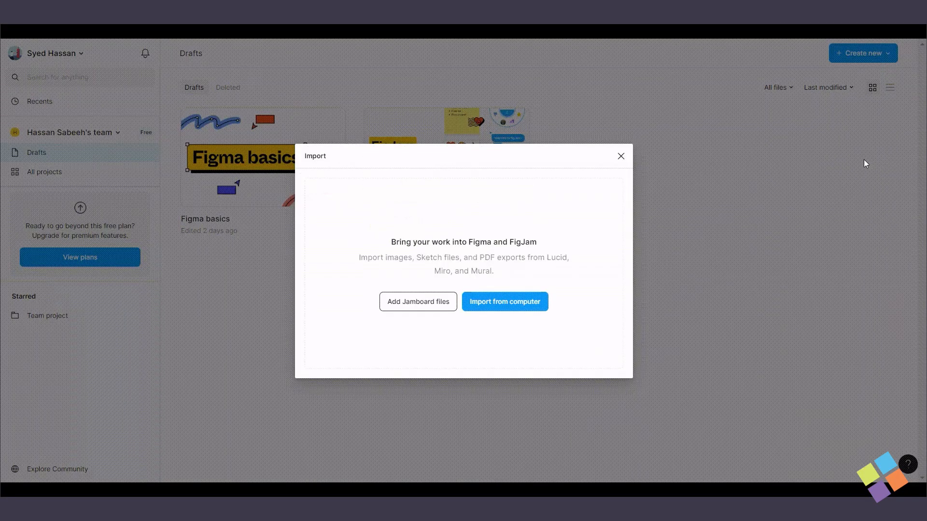
{"action": "left_click", "coordinate": [524, 307]}
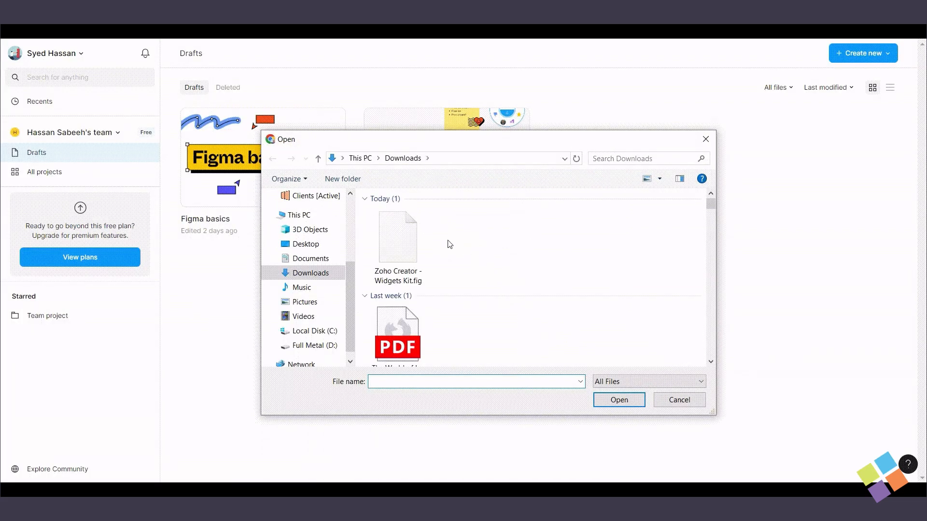
{"action": "left_click", "coordinate": [398, 236]}
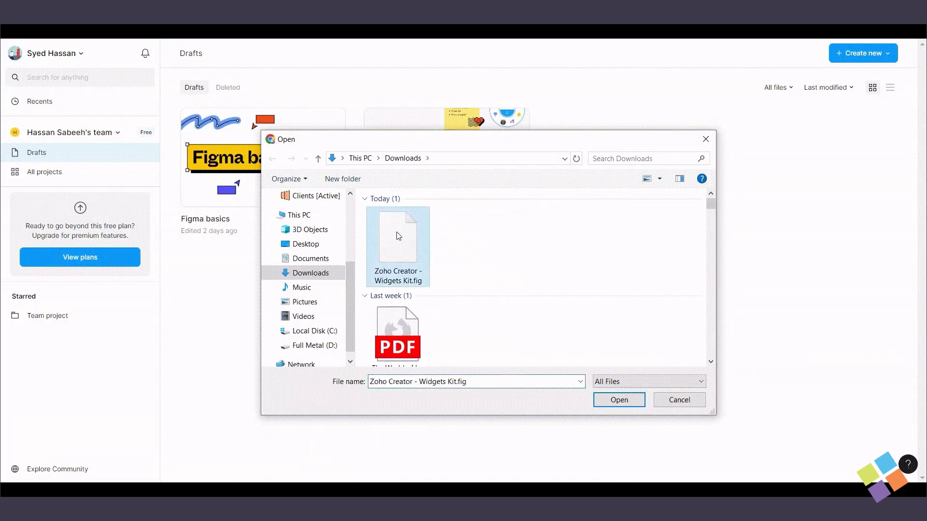
{"action": "left_click", "coordinate": [604, 400]}
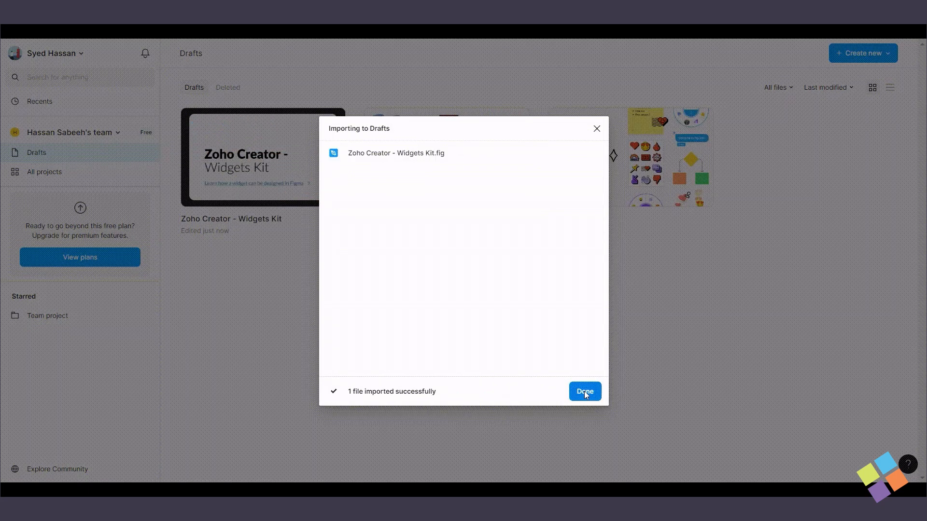
{"action": "left_click", "coordinate": [585, 393]}
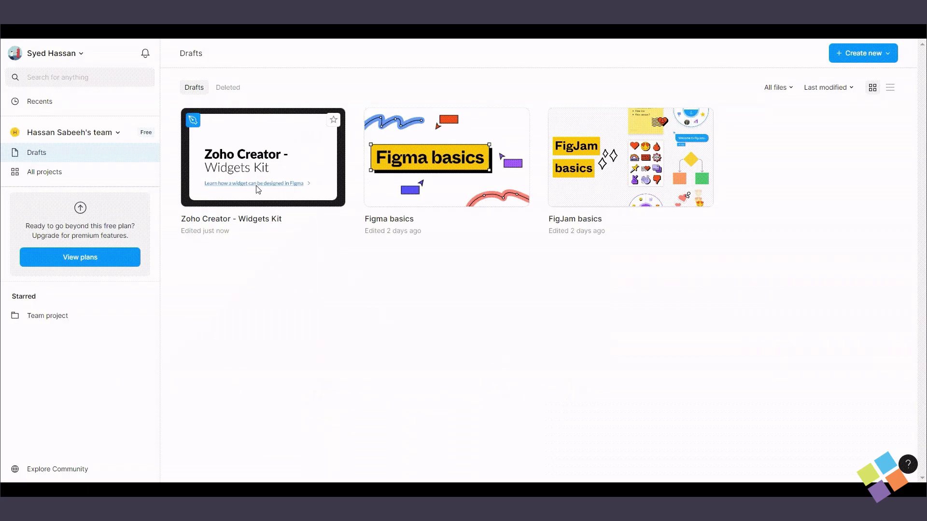
Open the imported Zoho Creator - Widgets Kit file and look through the step instructions on its Playground page.
{"action": "left_click", "coordinate": [270, 189]}
{"action": "double_click", "coordinate": [272, 189]}
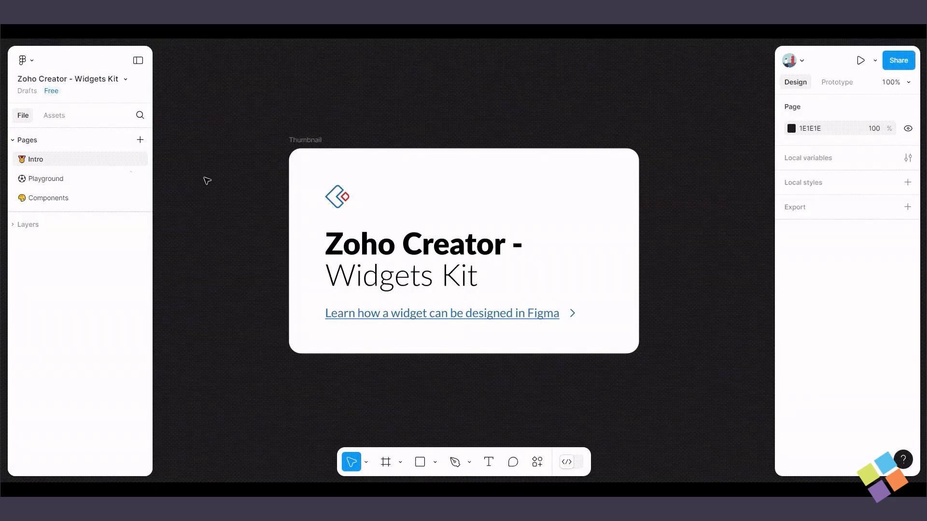
{"action": "left_click", "coordinate": [91, 178]}
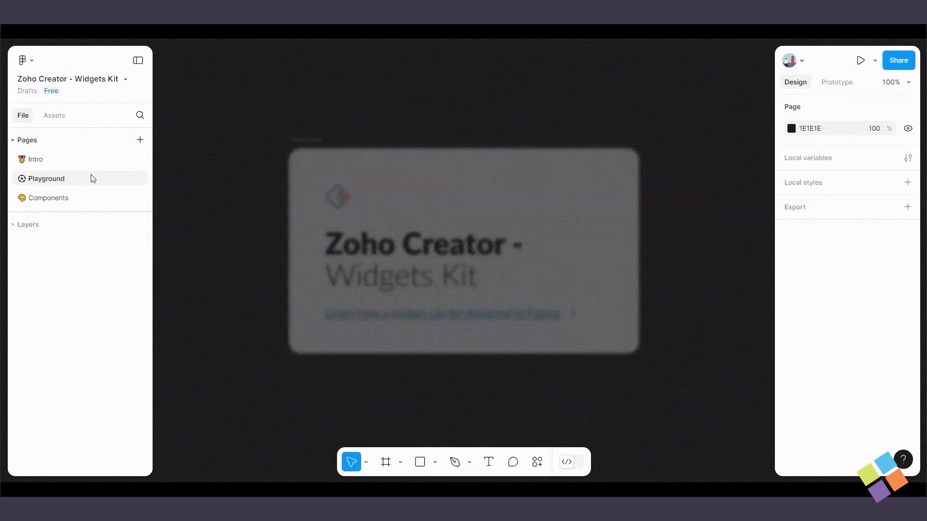
{"action": "scroll", "coordinate": [231, 196], "scroll_direction": "up", "scroll_amount": 3}
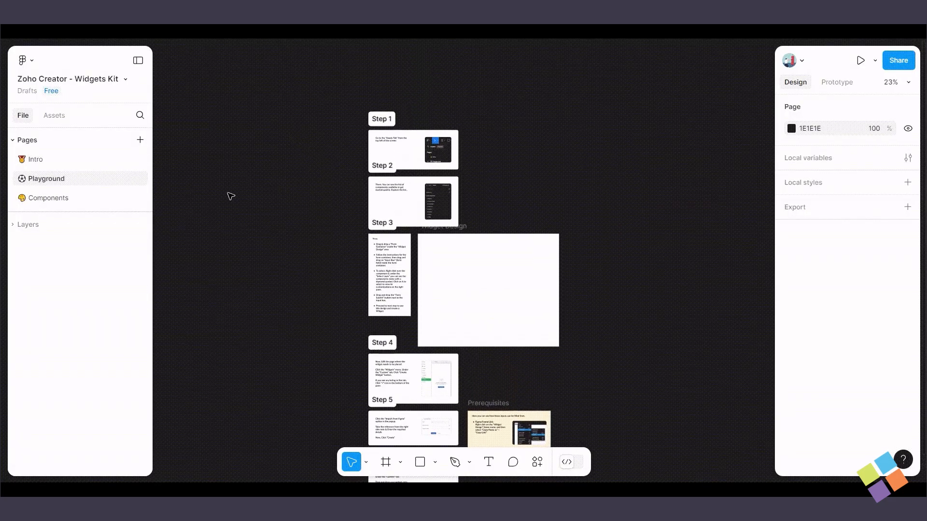
{"action": "scroll", "coordinate": [229, 195], "scroll_direction": "down", "scroll_amount": 5}
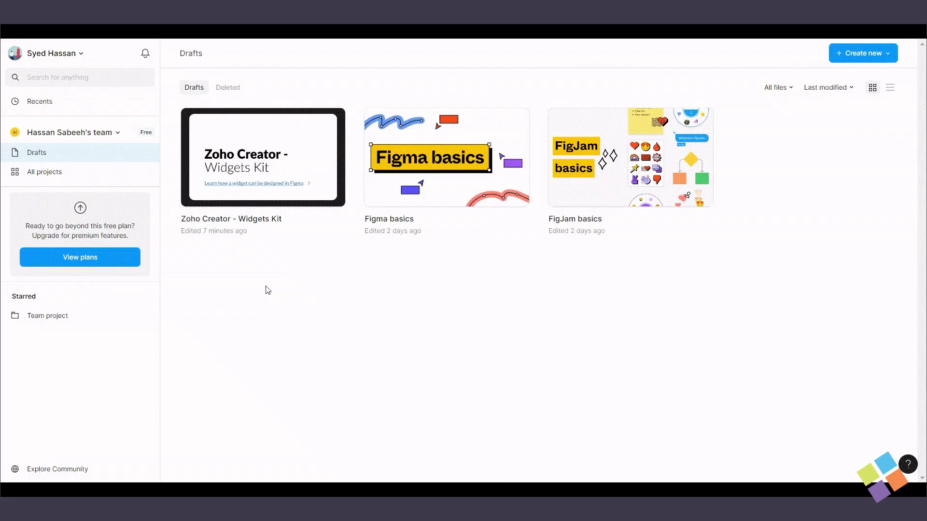
Open the Zoho Creator - Widgets Kit draft and add a page named "Fedback" to it.
{"action": "left_click", "coordinate": [268, 191]}
{"action": "double_click", "coordinate": [269, 191]}
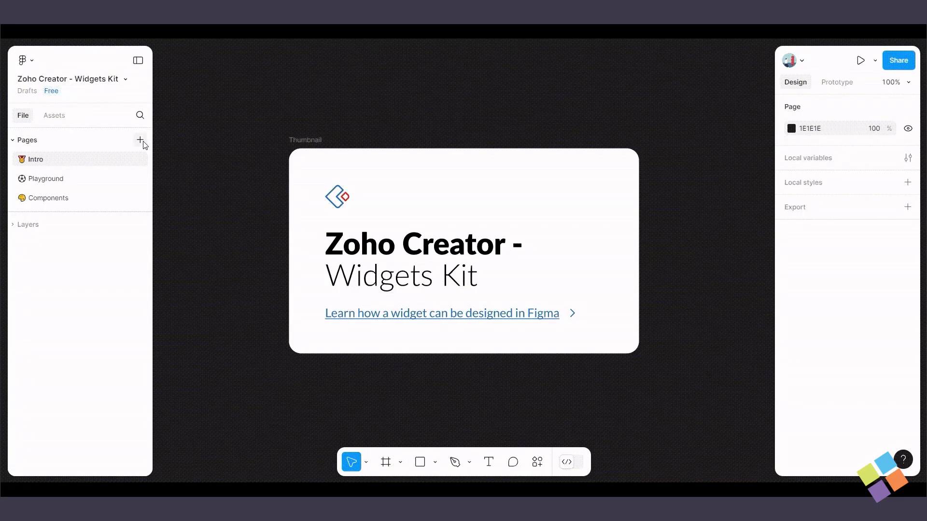
{"action": "left_click", "coordinate": [140, 141]}
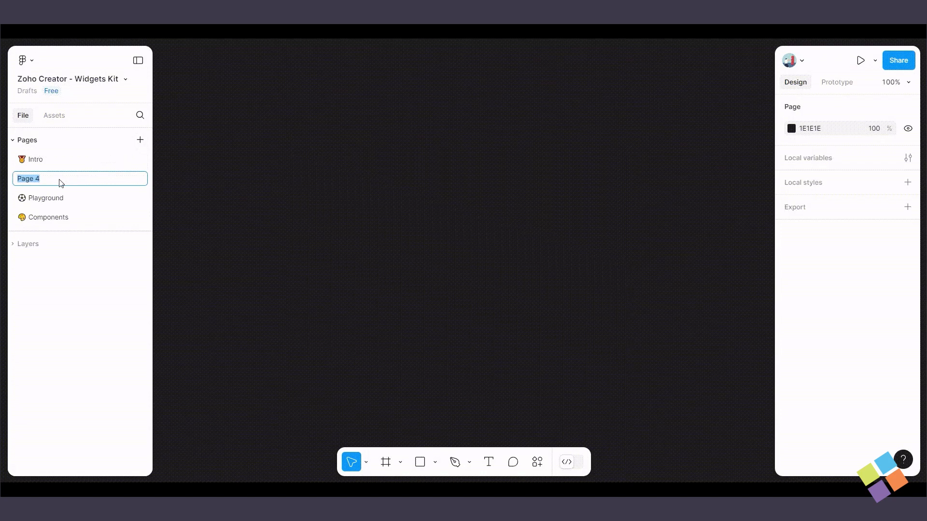
{"action": "type", "text": "Fedback"}
{"action": "left_click", "coordinate": [331, 193]}
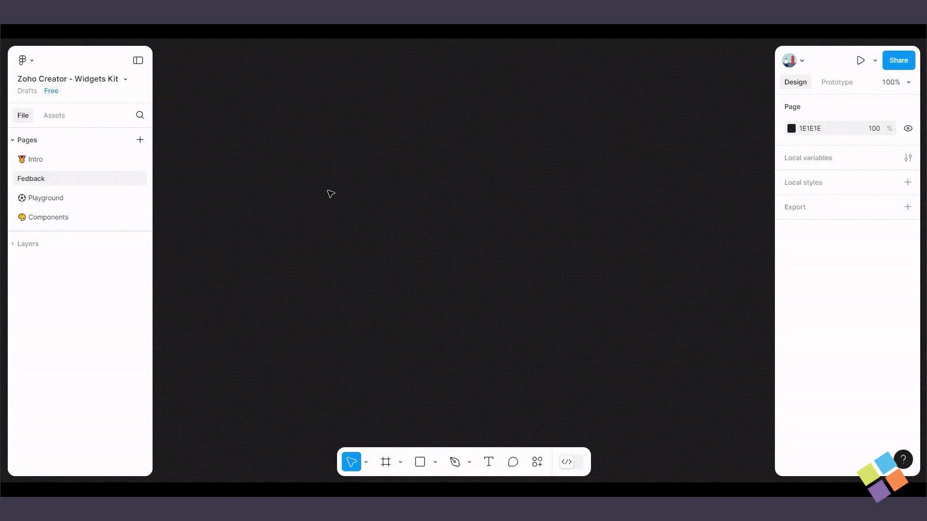
Draw a frame of about 300 × 300 on the empty page and set its width to 400.
{"action": "left_click", "coordinate": [386, 463]}
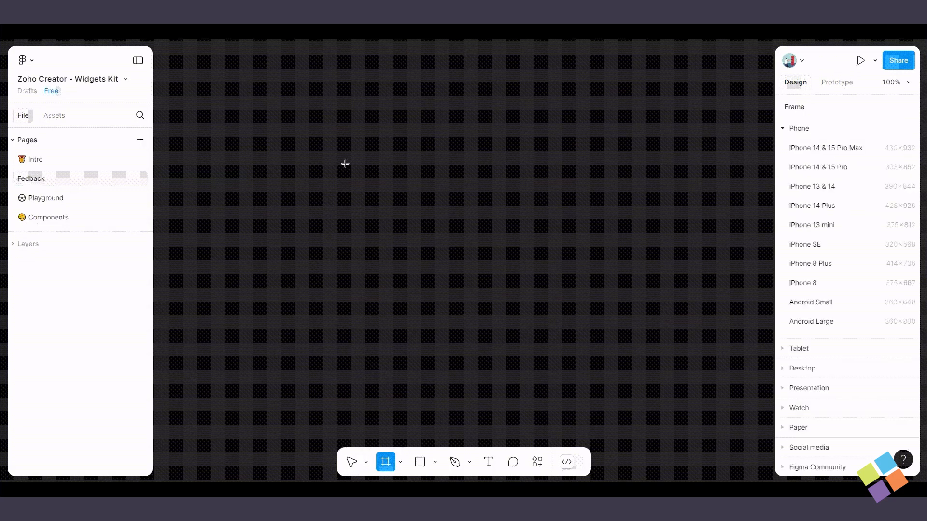
{"action": "left_click_drag", "start_coordinate": [328, 140], "coordinate": [628, 371]}
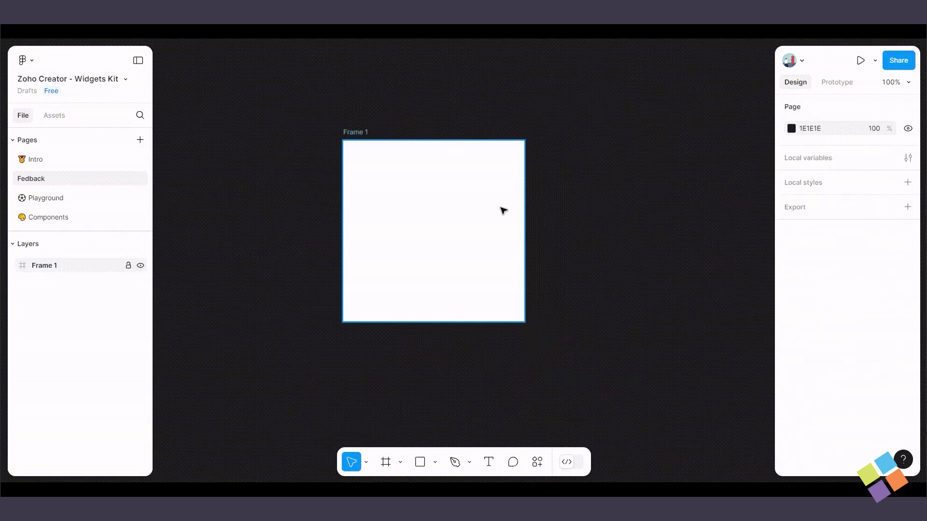
{"action": "left_click", "coordinate": [494, 207]}
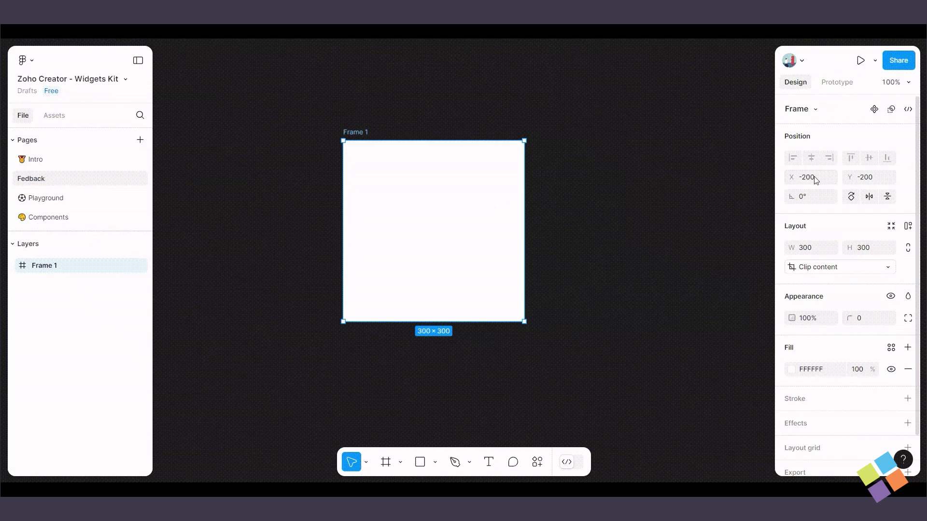
{"action": "left_click", "coordinate": [814, 249]}
{"action": "type", "text": "400"}
{"action": "left_click_drag", "start_coordinate": [861, 247], "coordinate": [865, 250]}
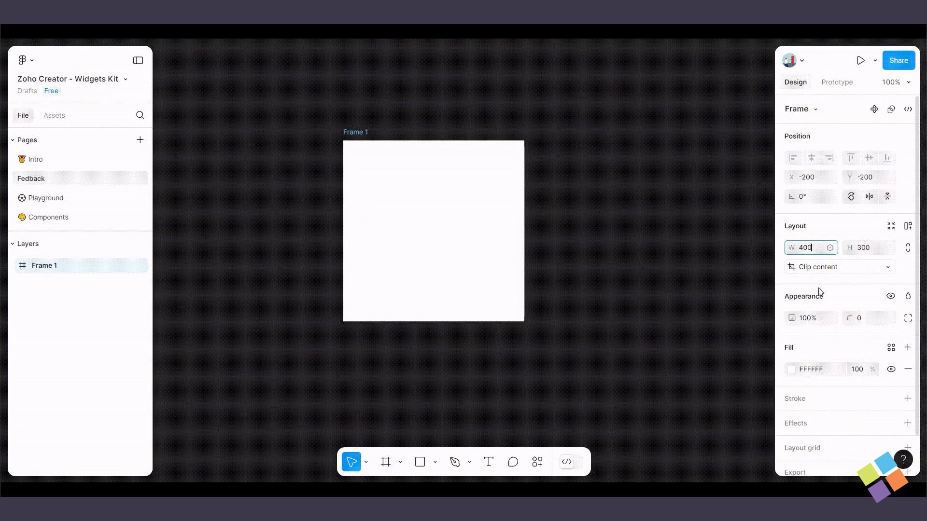
Set the frame's fill color to EAEAEA.
{"action": "scroll", "coordinate": [821, 293], "scroll_direction": "down", "scroll_amount": 1}
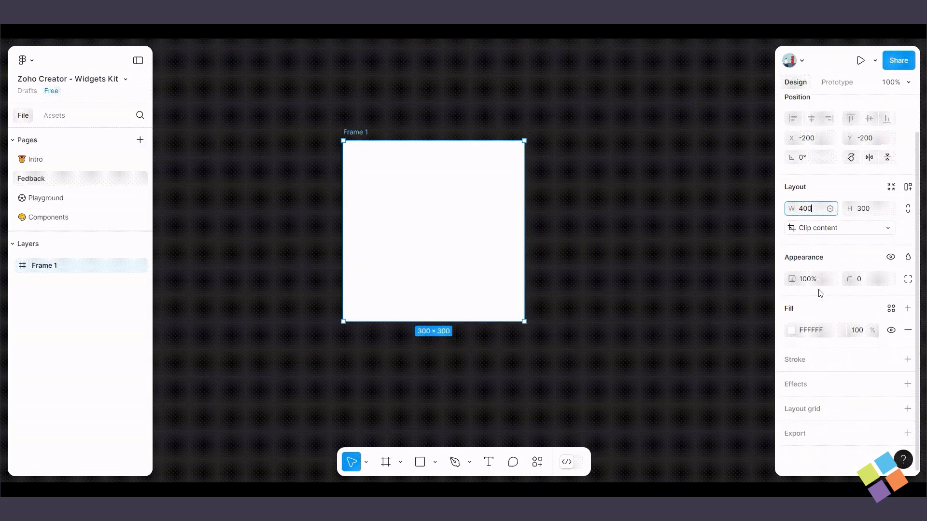
{"action": "left_click", "coordinate": [820, 331]}
{"action": "type", "text": "EAEAEA"}
{"action": "key", "text": "Return"}
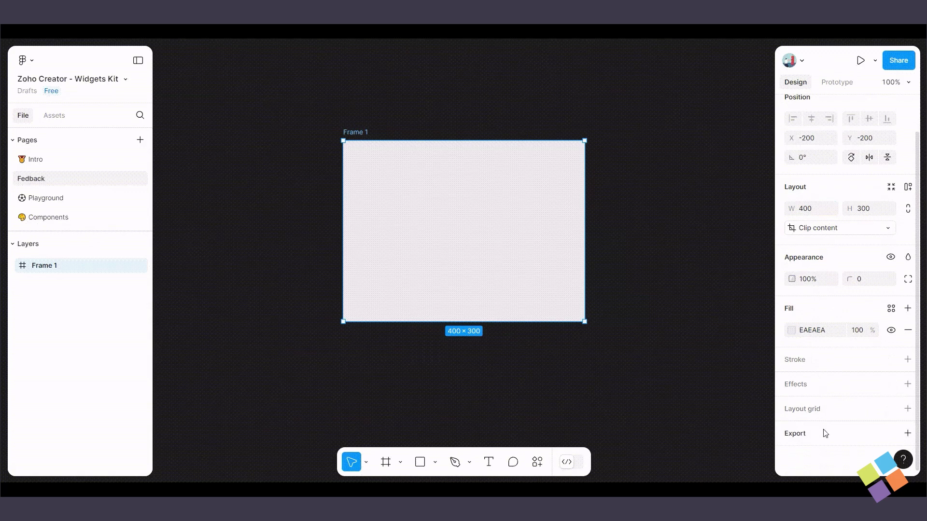
{"action": "scroll", "coordinate": [836, 328], "scroll_direction": "up", "scroll_amount": 1}
{"action": "left_click", "coordinate": [606, 246]}
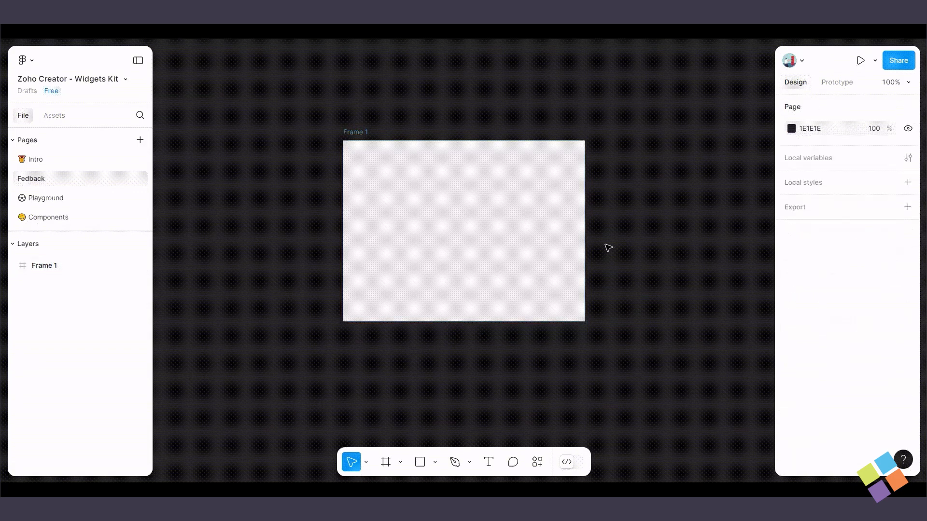
Place the Number Rating component from the file's local assets at the top of the frame.
{"action": "left_click", "coordinate": [57, 117]}
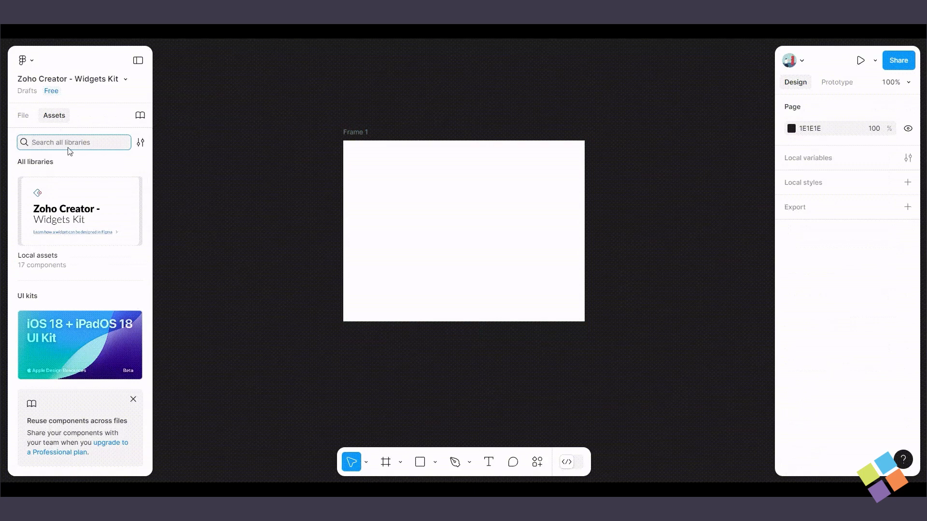
{"action": "left_click", "coordinate": [63, 206]}
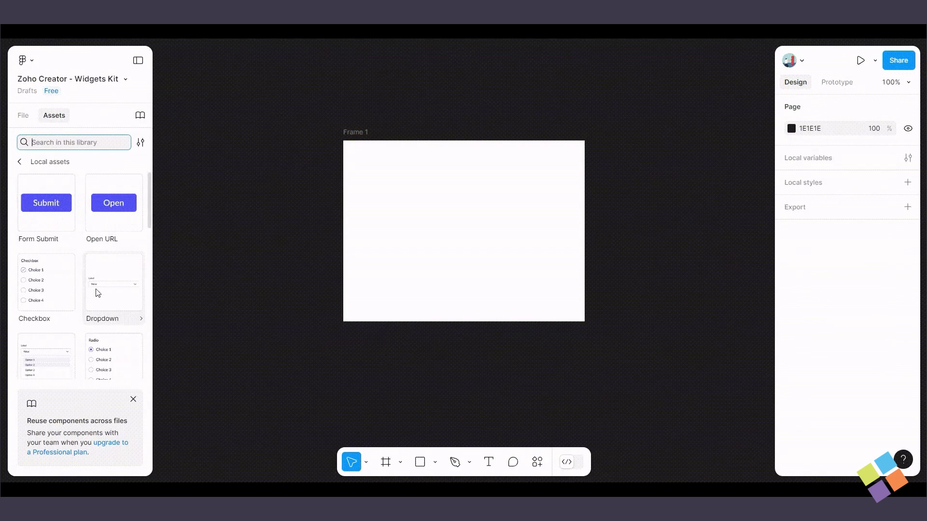
{"action": "scroll", "coordinate": [96, 290], "scroll_direction": "down", "scroll_amount": 5}
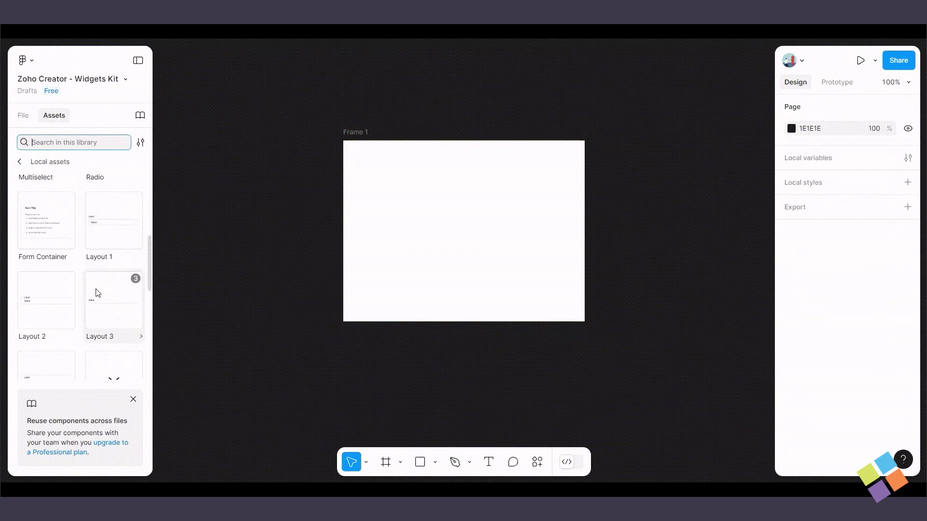
{"action": "scroll", "coordinate": [98, 293], "scroll_direction": "down", "scroll_amount": 5}
{"action": "scroll", "coordinate": [98, 293], "scroll_direction": "down", "scroll_amount": 2}
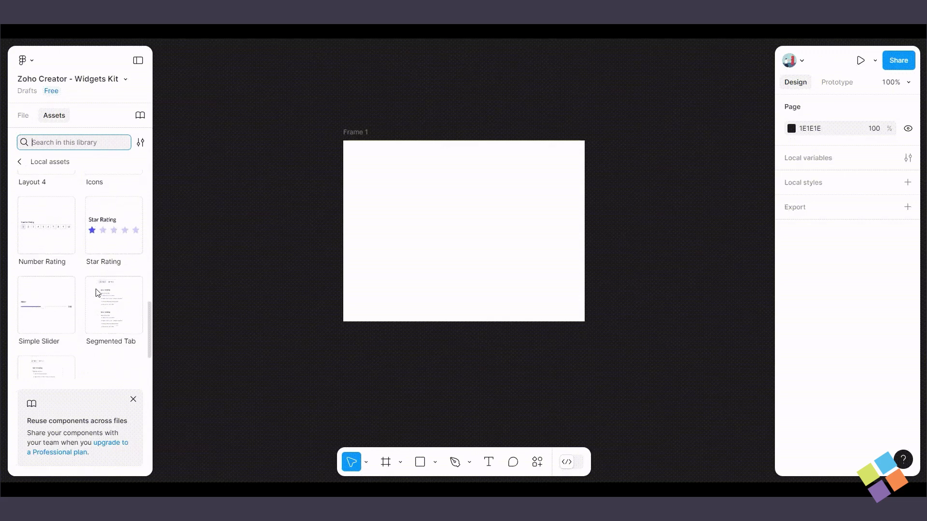
{"action": "left_click_drag", "start_coordinate": [32, 221], "coordinate": [400, 173]}
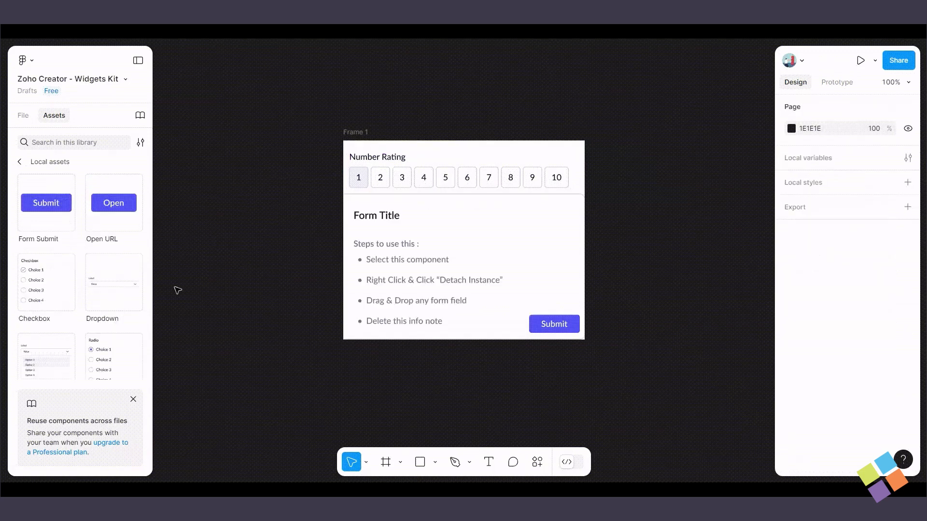
Change the number rating's label to "Feedback (Customer Service)" and the form's title to "Feedback".
{"action": "double_click", "coordinate": [378, 157]}
{"action": "type", "text": "Feedback (Customer Service)"}
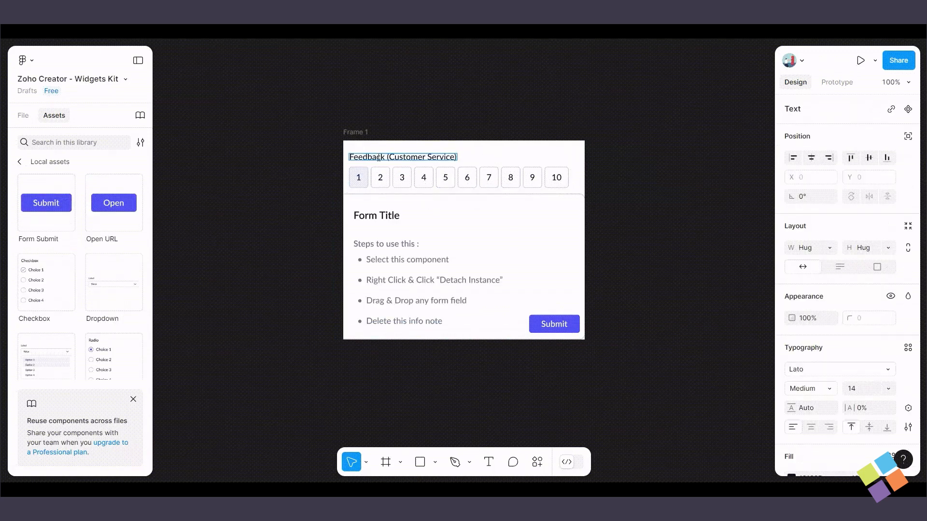
{"action": "double_click", "coordinate": [381, 216]}
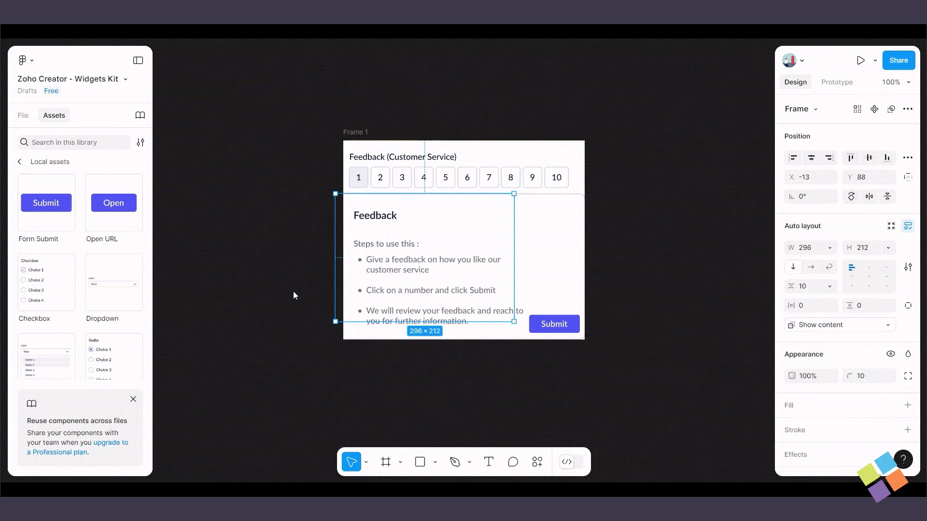
{"action": "left_click", "coordinate": [296, 294]}
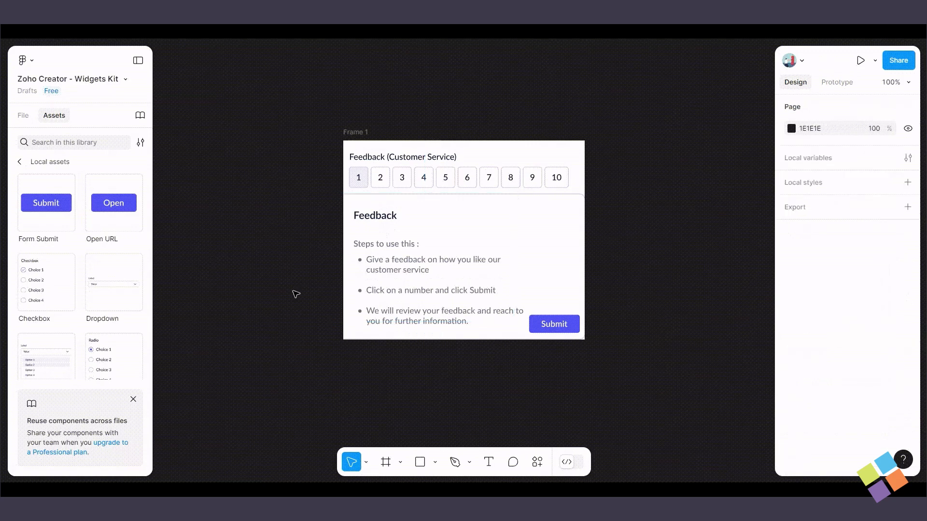
Rename the layer directly inside Form Container to "zc_formcontainer?formlinkname=Feedback_form".
{"action": "left_click", "coordinate": [23, 117]}
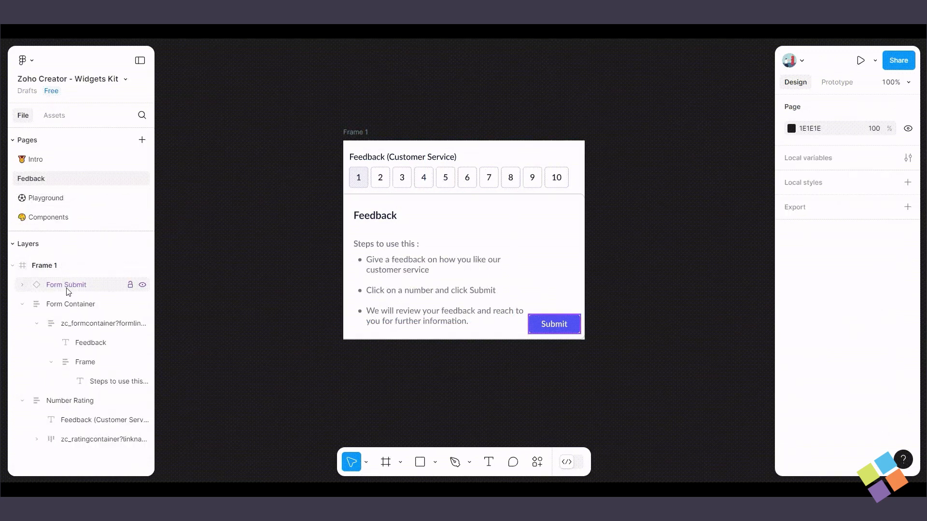
{"action": "left_click", "coordinate": [98, 323]}
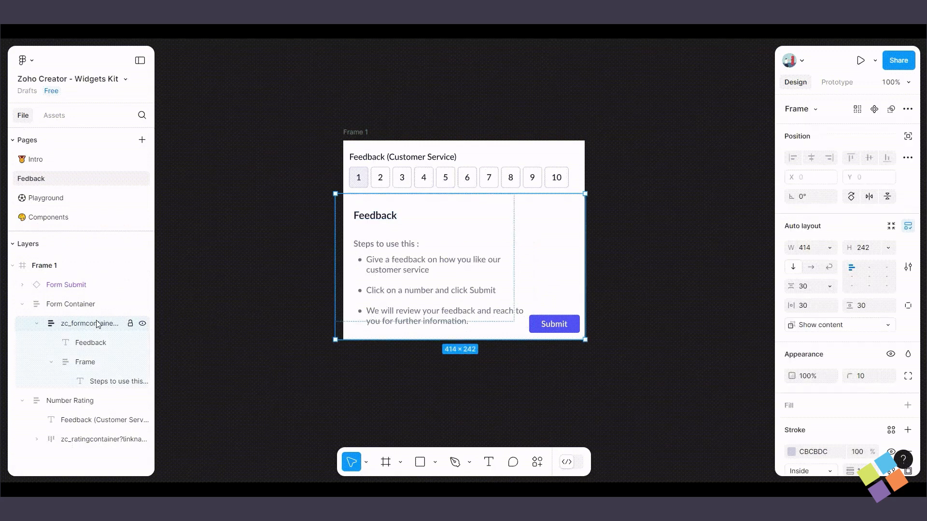
{"action": "left_click_drag", "start_coordinate": [155, 294], "coordinate": [228, 293]}
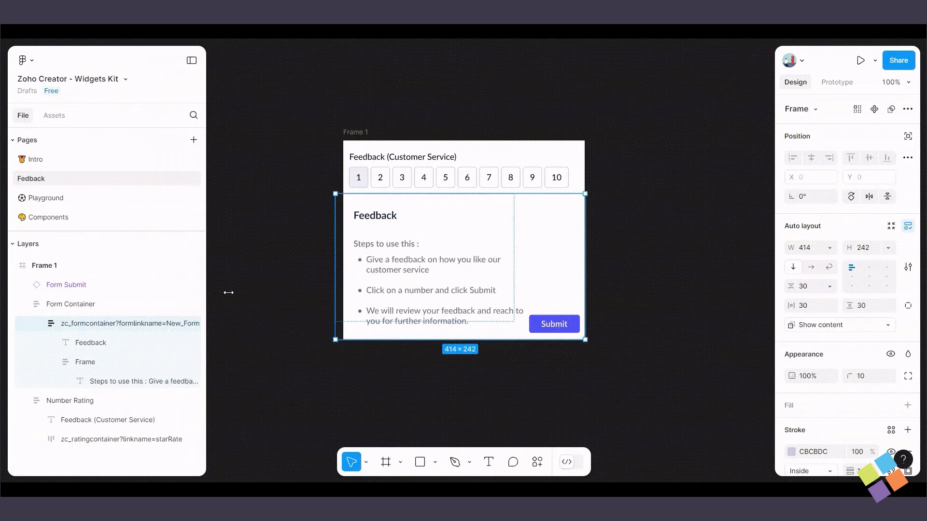
{"action": "double_click", "coordinate": [193, 323]}
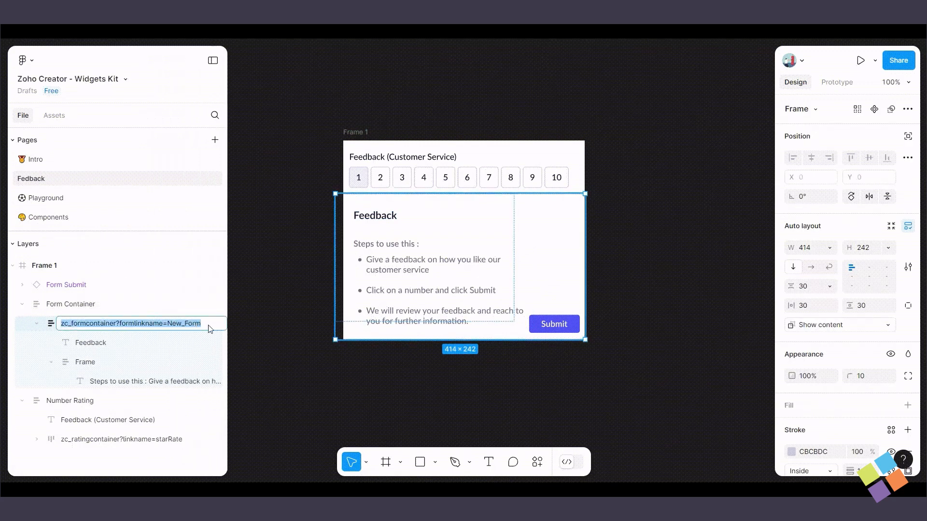
{"action": "left_click", "coordinate": [214, 327]}
{"action": "key", "text": "shift+Left"}
{"action": "key", "text": "shift+Left"}
{"action": "key", "text": "shift+Left"}
{"action": "key", "text": "shift+Left"}
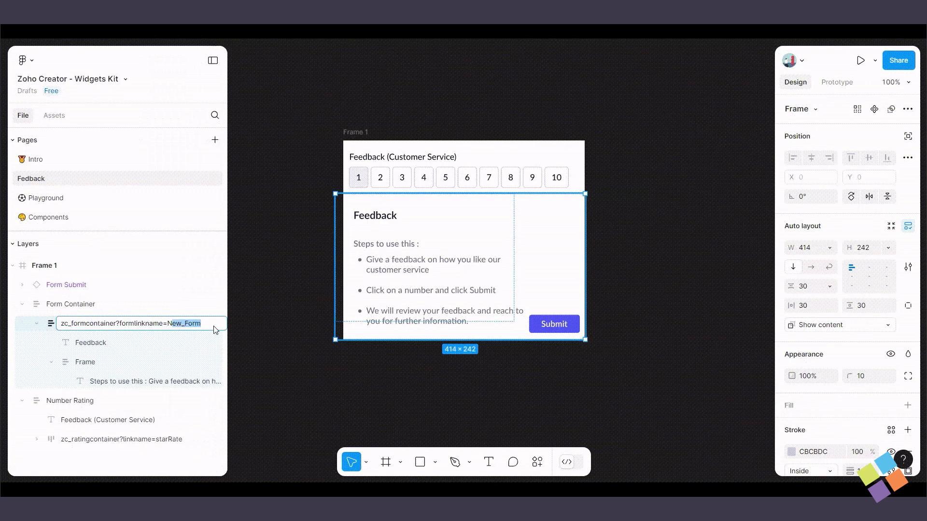
{"action": "type", "text": "Feedback_form"}
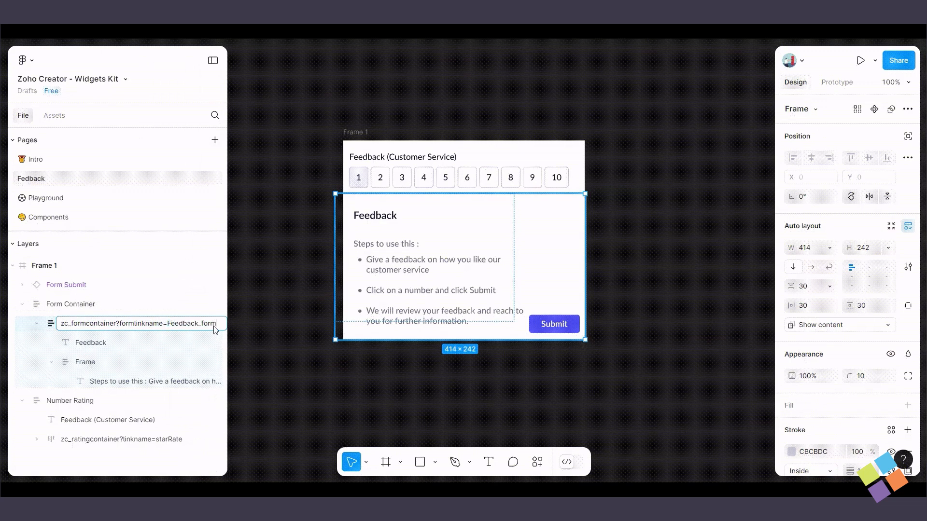
{"action": "left_click", "coordinate": [48, 271]}
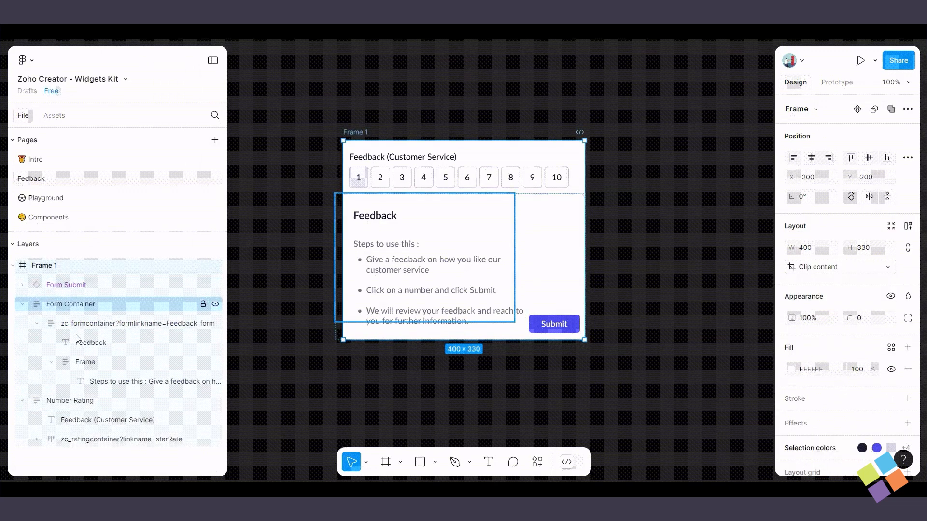
Change the Submit button's purple theme color to the custom color 4F2675.
{"action": "left_click", "coordinate": [275, 262]}
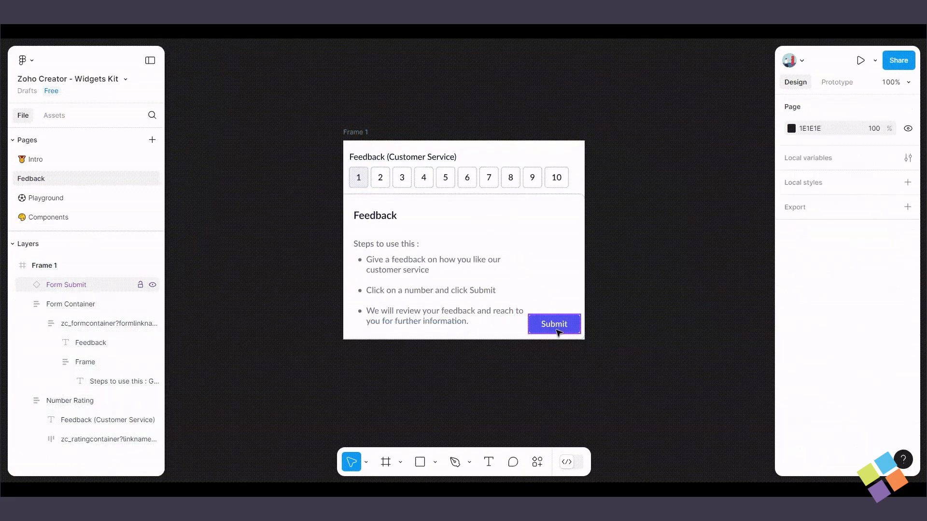
{"action": "left_click", "coordinate": [558, 332]}
{"action": "scroll", "coordinate": [847, 352], "scroll_direction": "down", "scroll_amount": 1}
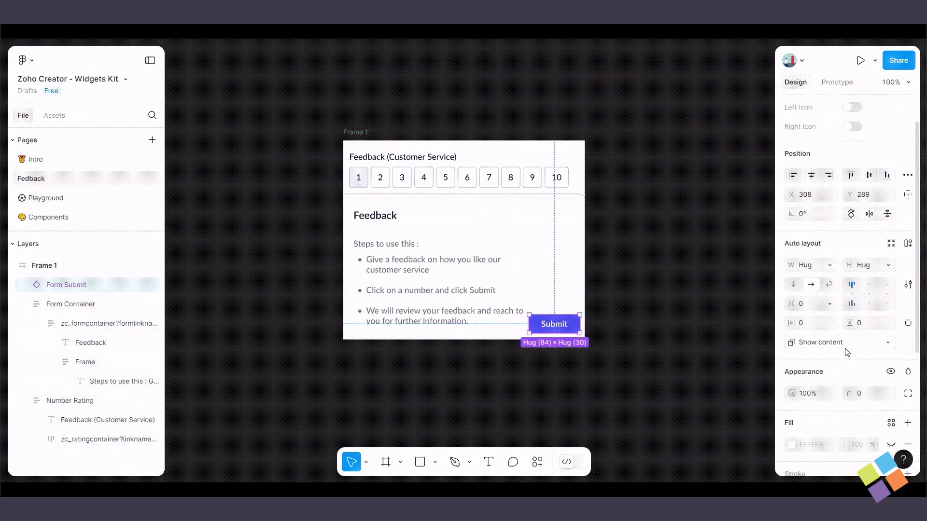
{"action": "scroll", "coordinate": [845, 351], "scroll_direction": "down", "scroll_amount": 4}
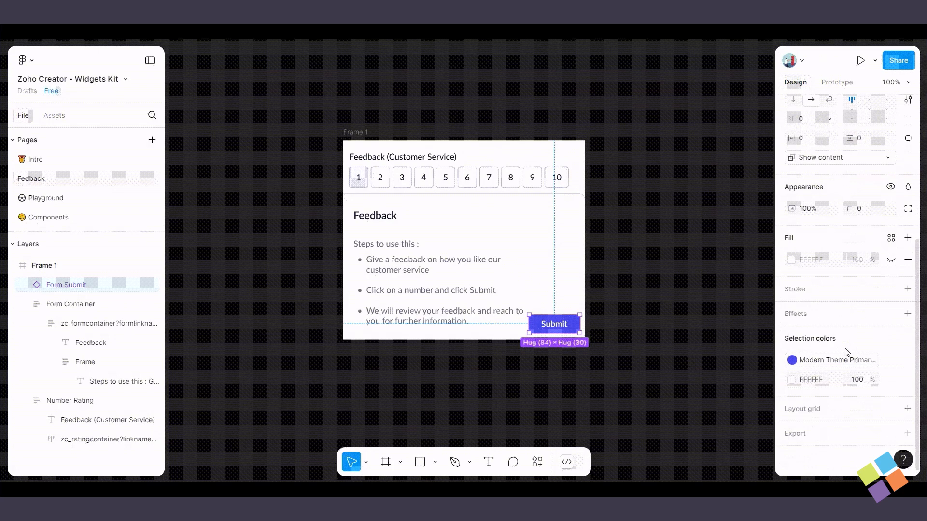
{"action": "left_click", "coordinate": [831, 360]}
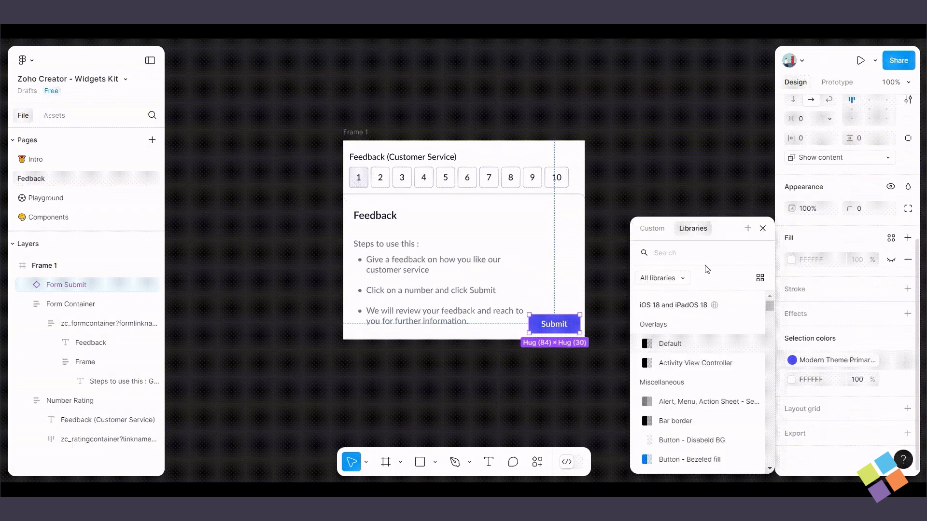
{"action": "left_click", "coordinate": [659, 229]}
{"action": "left_click_drag", "start_coordinate": [659, 227], "coordinate": [660, 211]}
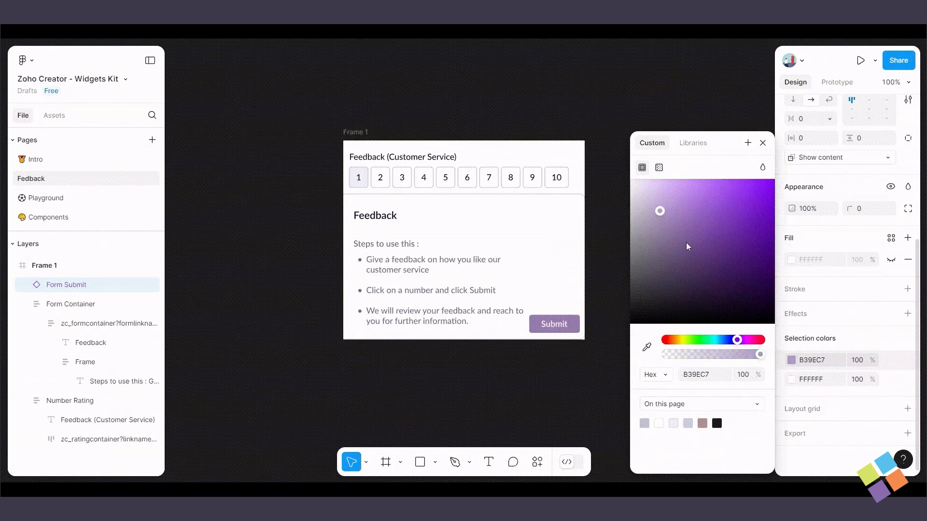
{"action": "mouse_move", "coordinate": [723, 261]}
{"action": "left_mouse_down"}
{"action": "mouse_move", "coordinate": [724, 253]}
{"action": "mouse_move", "coordinate": [728, 262]}
{"action": "left_mouse_up"}
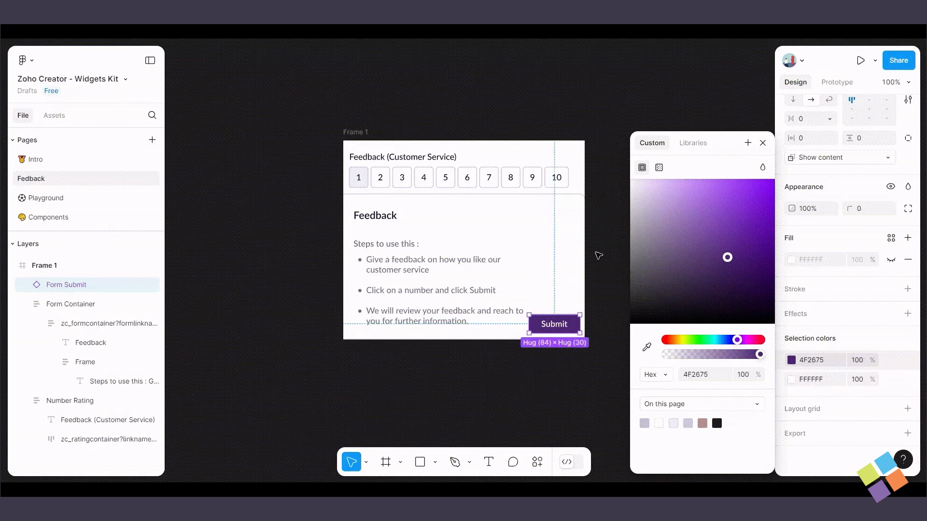
{"action": "left_click", "coordinate": [598, 255]}
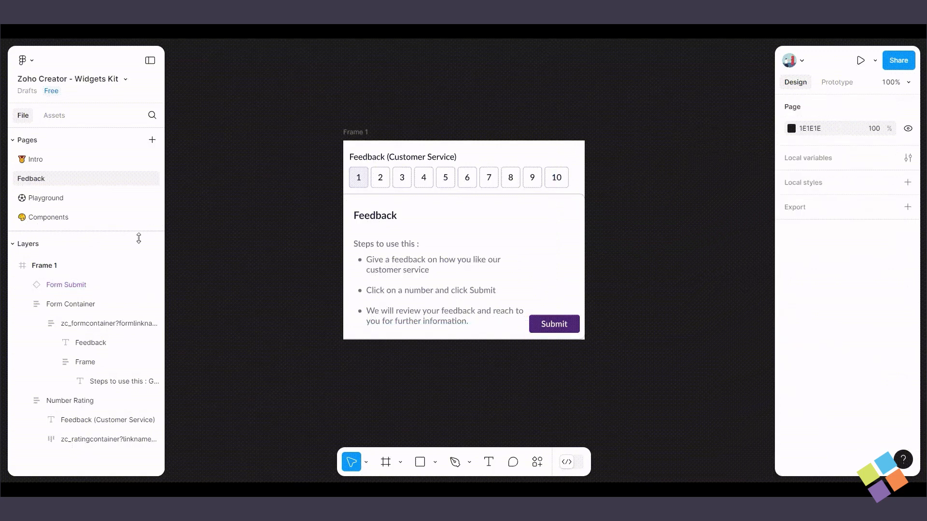
{"action": "left_click", "coordinate": [400, 260]}
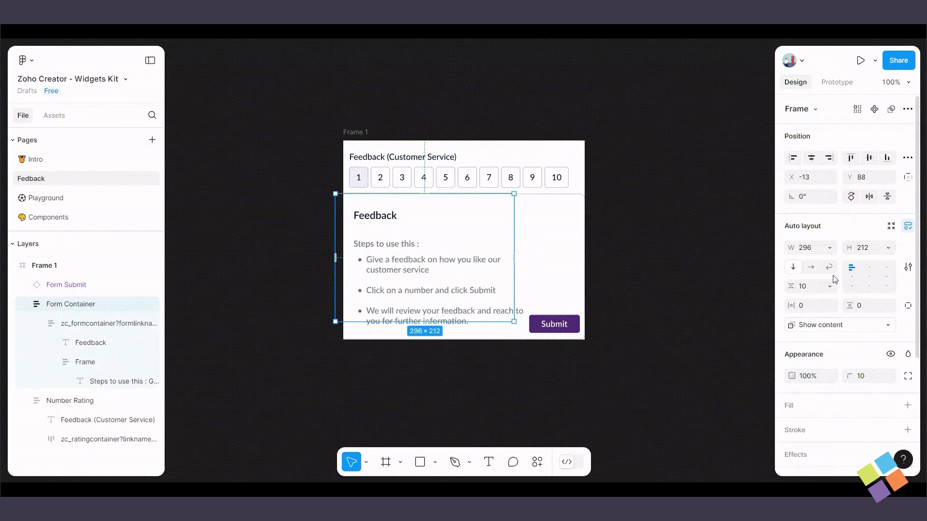
{"action": "scroll", "coordinate": [835, 279], "scroll_direction": "down", "scroll_amount": 5}
{"action": "scroll", "coordinate": [835, 279], "scroll_direction": "up", "scroll_amount": 5}
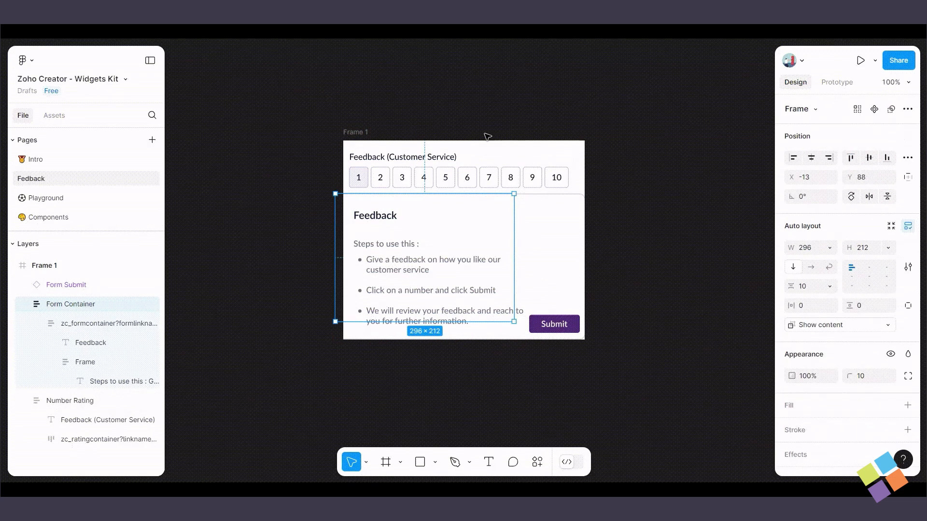
{"action": "left_click", "coordinate": [441, 114]}
Copy the link to Frame 1, the frame that holds the whole feedback widget.
{"action": "left_click", "coordinate": [360, 132]}
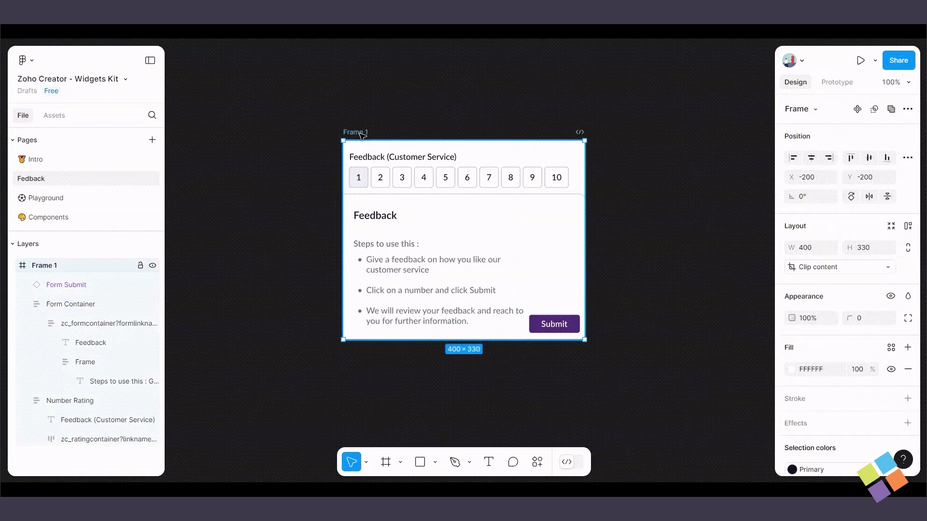
{"action": "right_click", "coordinate": [360, 134]}
{"action": "mouse_move", "coordinate": [406, 133]}
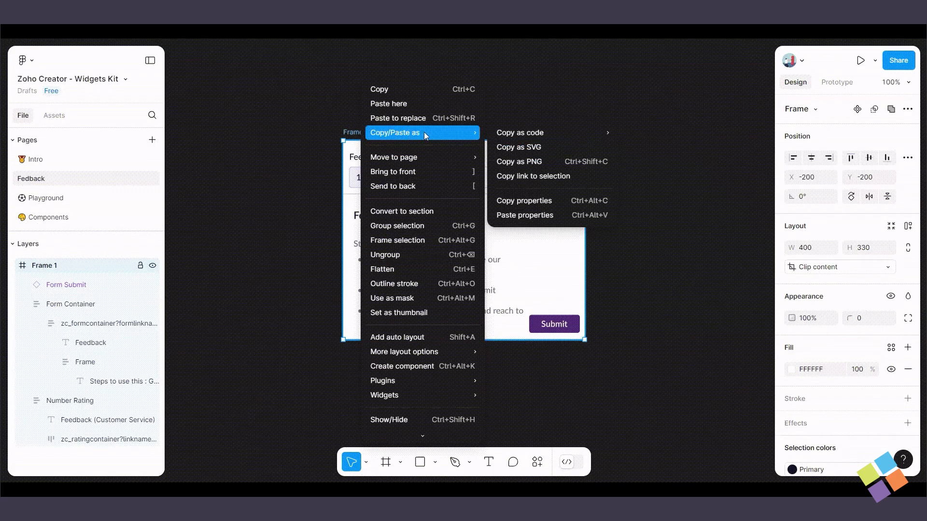
{"action": "left_click", "coordinate": [528, 177]}
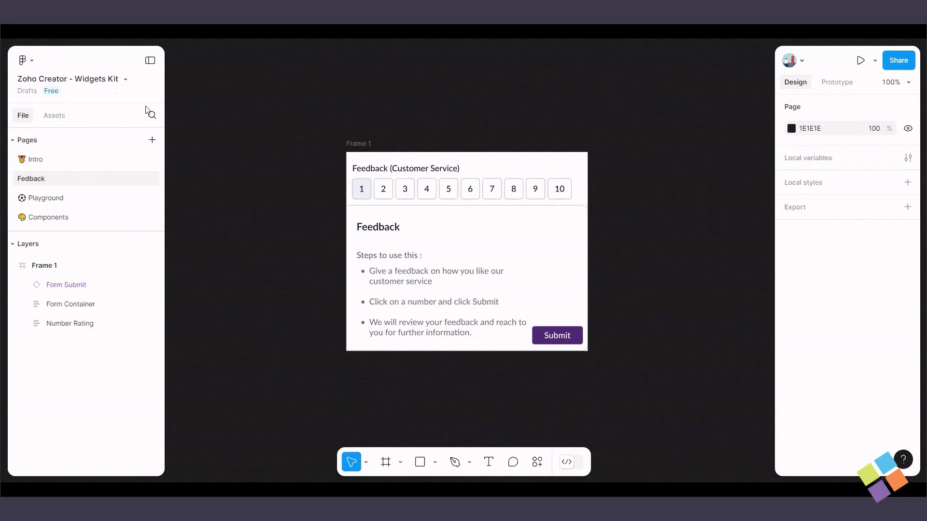
Return to the Figma files overview and open the personal access tokens section of the account settings.
{"action": "left_click", "coordinate": [28, 60]}
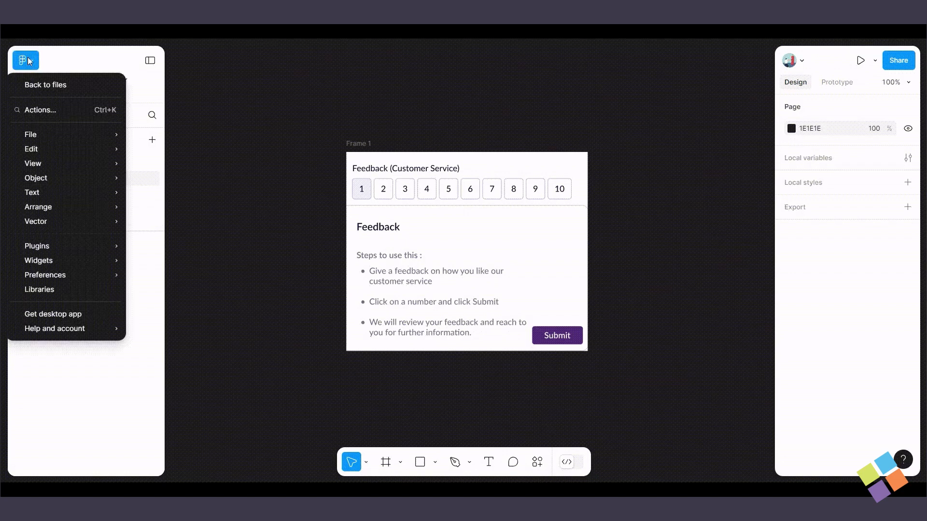
{"action": "left_click", "coordinate": [38, 84]}
{"action": "left_click", "coordinate": [76, 54]}
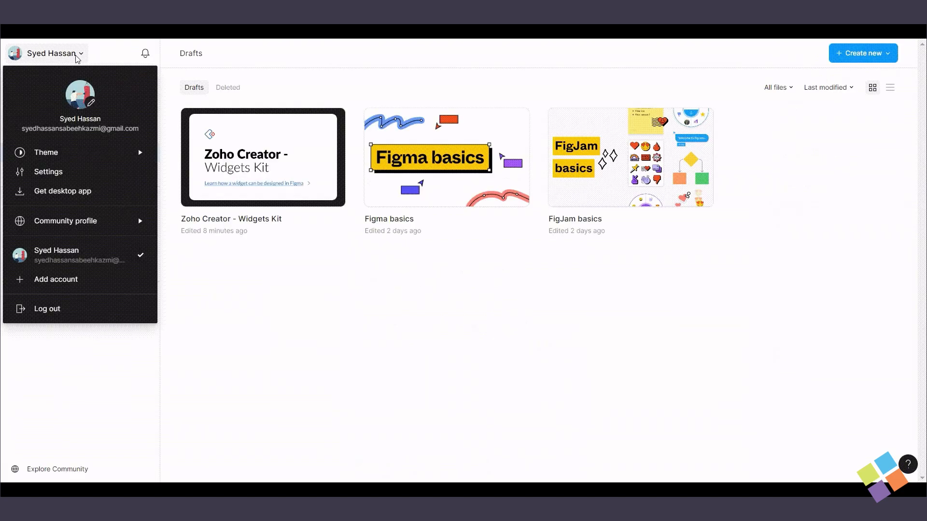
{"action": "left_click", "coordinate": [70, 178]}
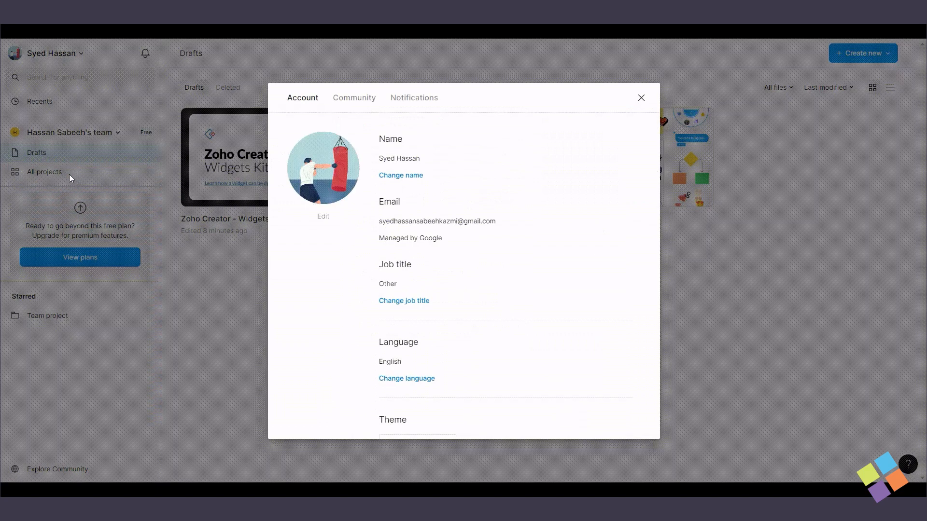
{"action": "scroll", "coordinate": [594, 254], "scroll_direction": "down", "scroll_amount": 1}
{"action": "scroll", "coordinate": [595, 254], "scroll_direction": "down", "scroll_amount": 8}
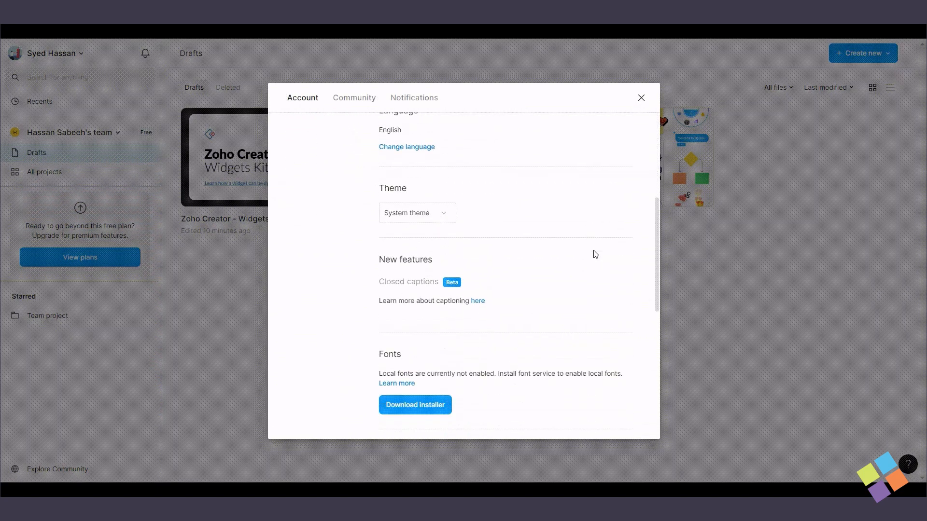
{"action": "scroll", "coordinate": [595, 255], "scroll_direction": "down", "scroll_amount": 3}
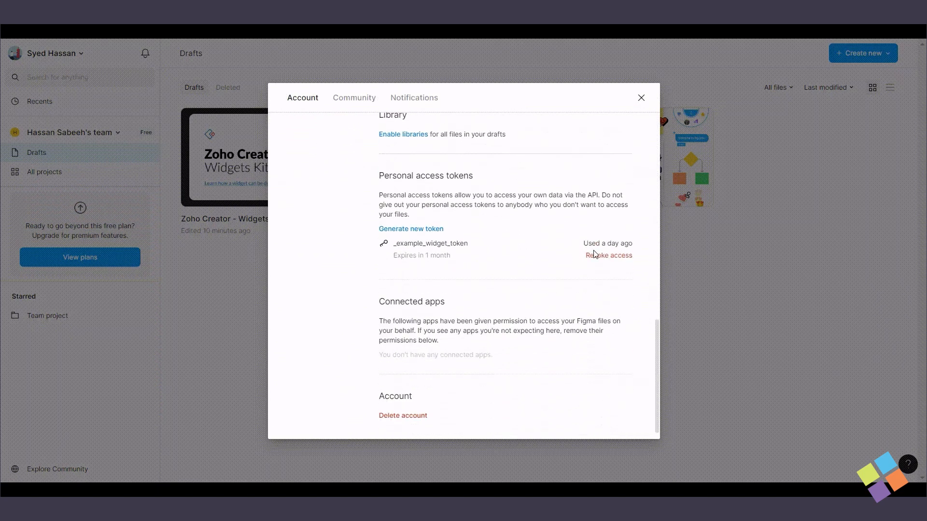
Generate a personal access token named "feedbackWidget" with a 30-day expiration and copy it.
{"action": "left_click", "coordinate": [405, 231]}
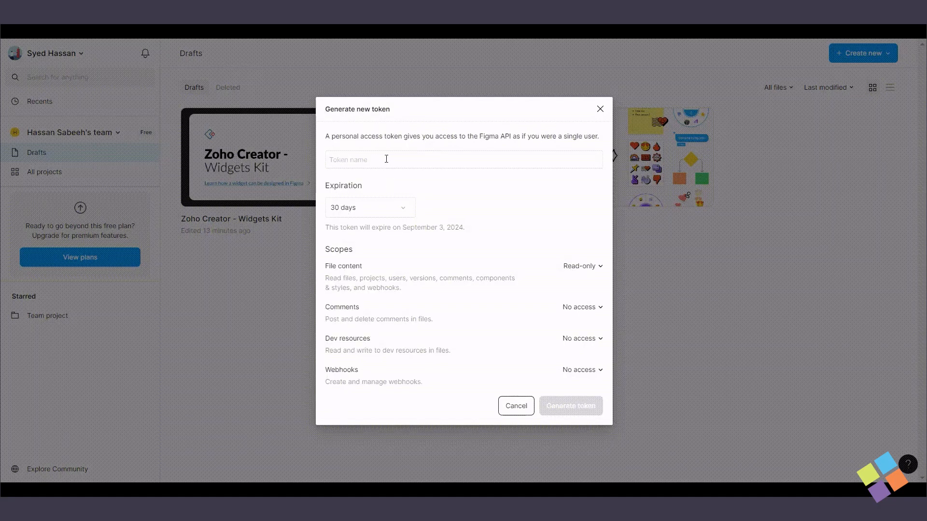
{"action": "left_click", "coordinate": [386, 159]}
{"action": "type", "text": "feedbackWidget"}
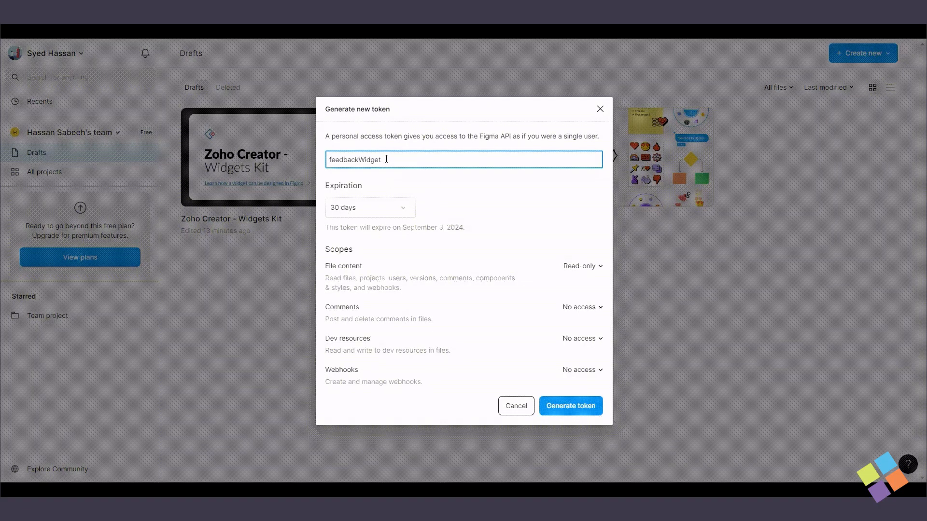
{"action": "left_click", "coordinate": [389, 209]}
{"action": "left_click", "coordinate": [372, 234]}
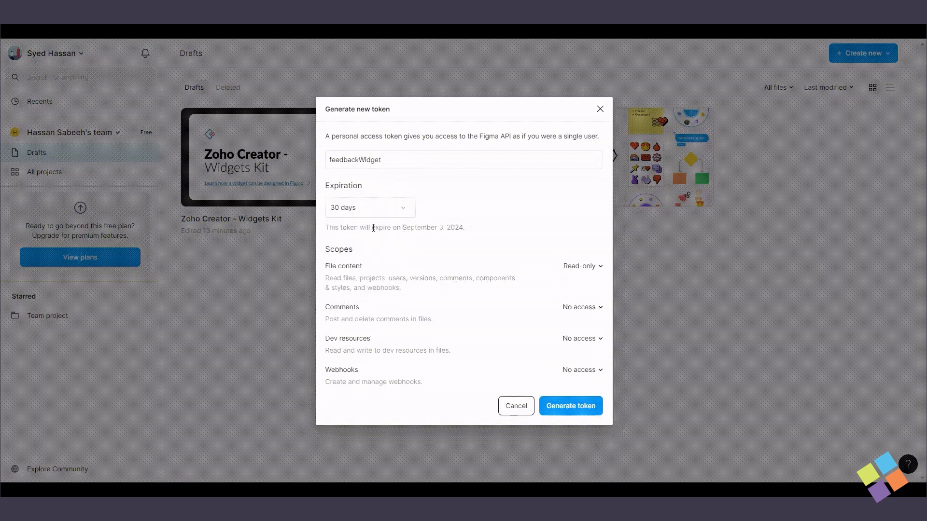
{"action": "left_click", "coordinate": [566, 404]}
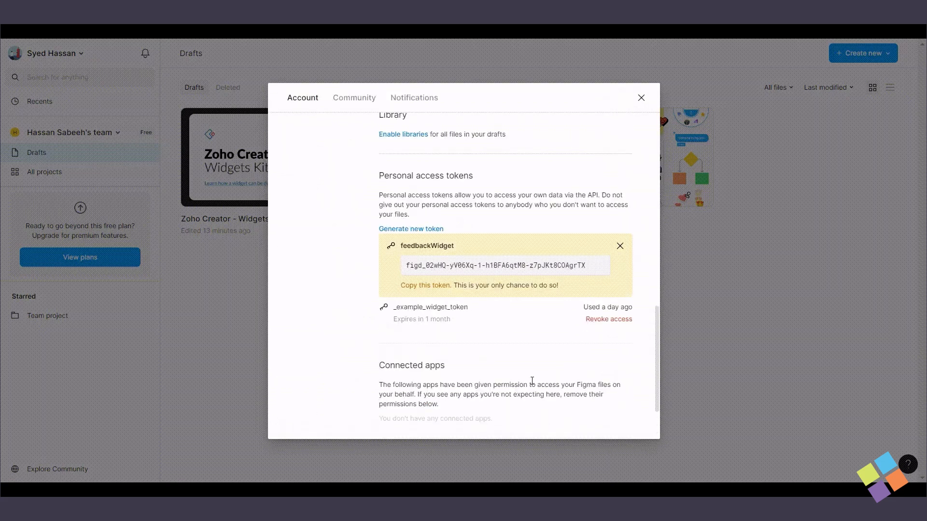
{"action": "left_click", "coordinate": [431, 289]}
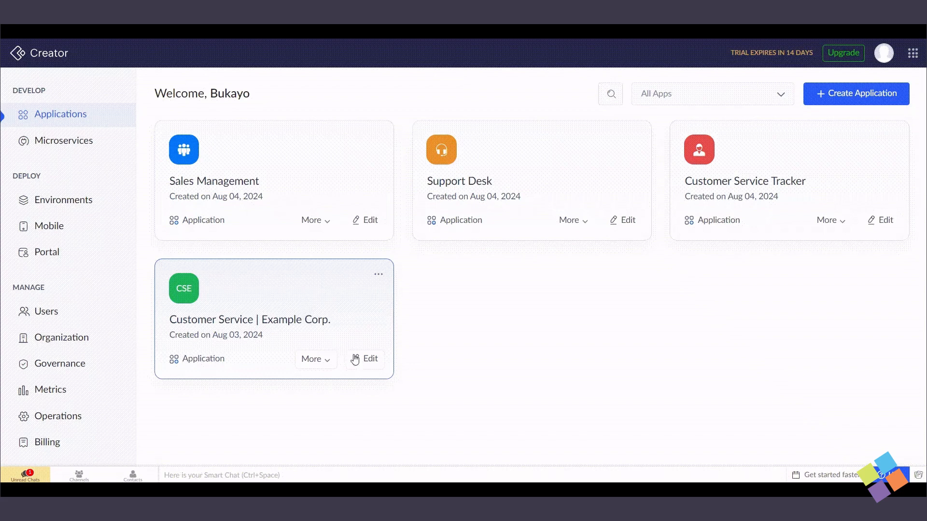
Switch to Zoho Creator and open the "Customer Service | Example Corp." dashboard in the page builder with its custom widgets listed.
{"action": "left_click", "coordinate": [371, 360]}
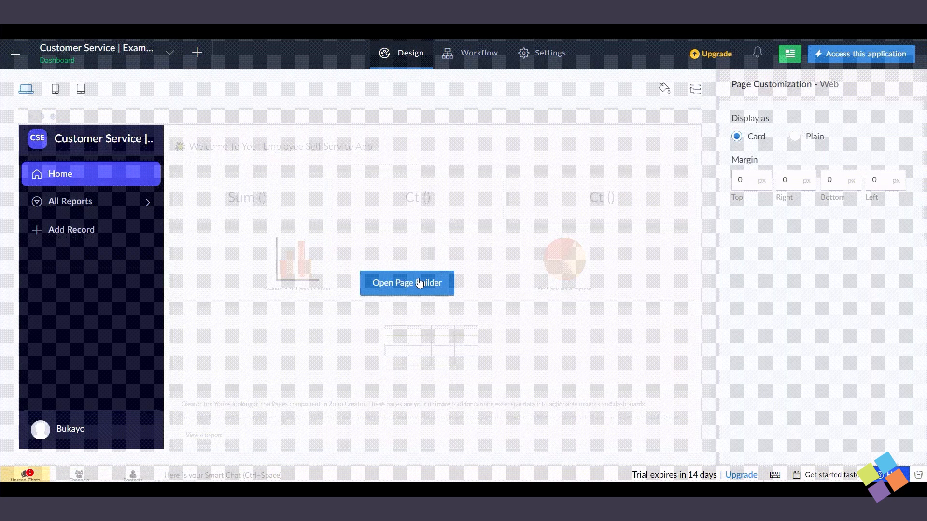
{"action": "left_click", "coordinate": [418, 283]}
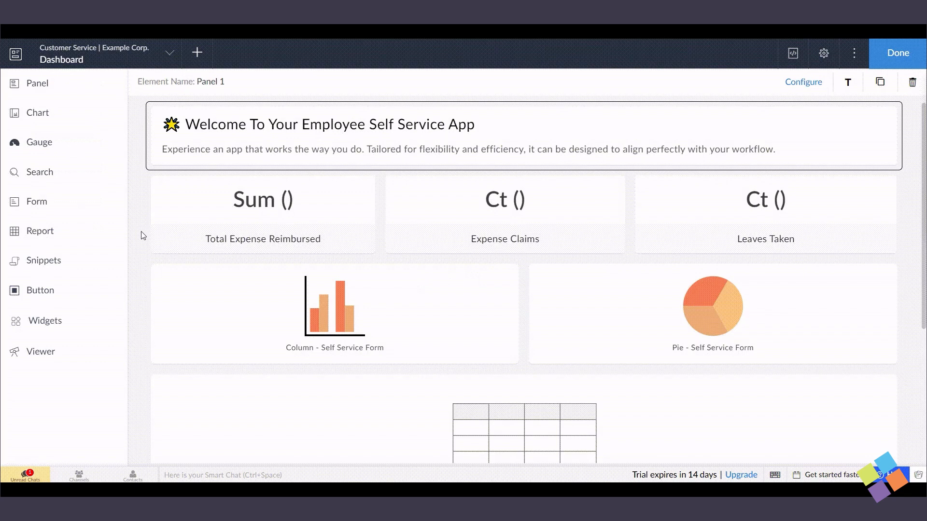
{"action": "left_click", "coordinate": [86, 319]}
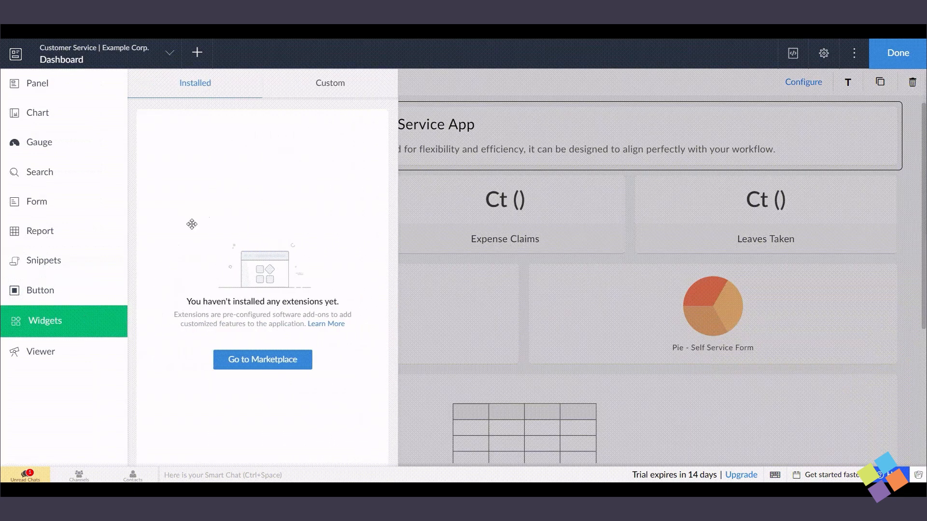
{"action": "left_click", "coordinate": [309, 88]}
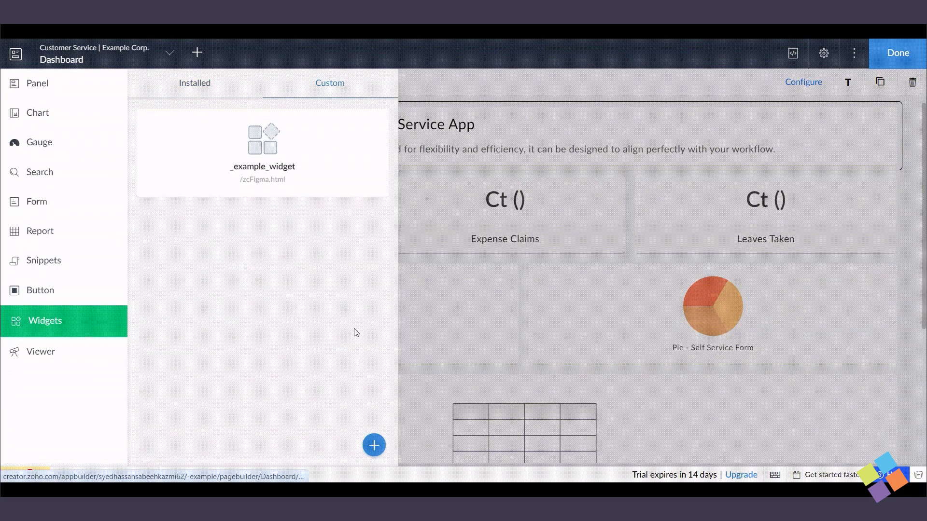
Create a widget named "Feedback_Widget" by importing from Figma, pasting the frame link and the access token and accepting the developer terms.
{"action": "left_click", "coordinate": [366, 450]}
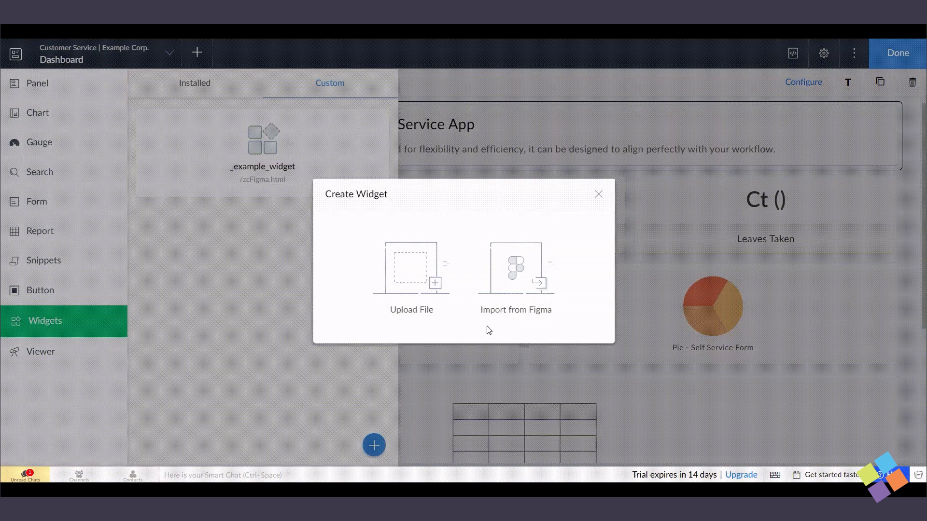
{"action": "left_click", "coordinate": [515, 293]}
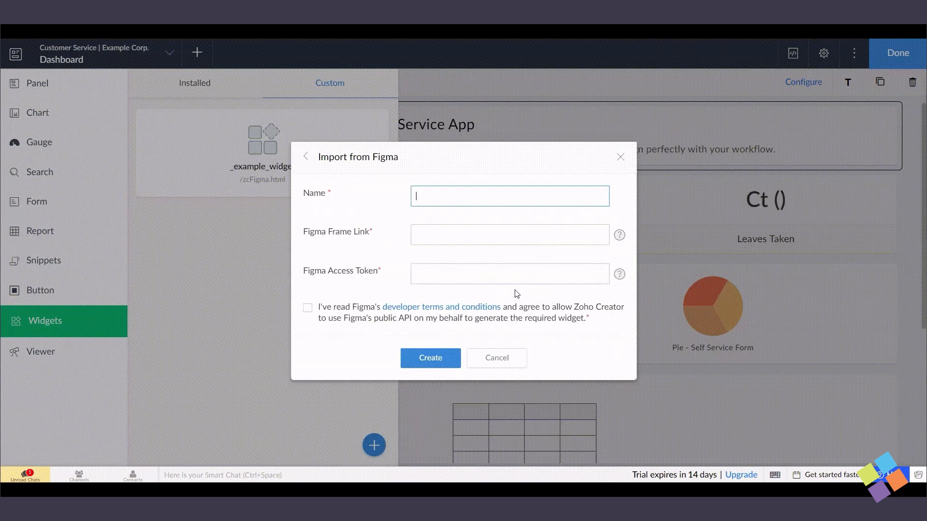
{"action": "type", "text": "Feedback_Widget"}
{"action": "left_click", "coordinate": [431, 235]}
{"action": "key", "text": "ctrl+v"}
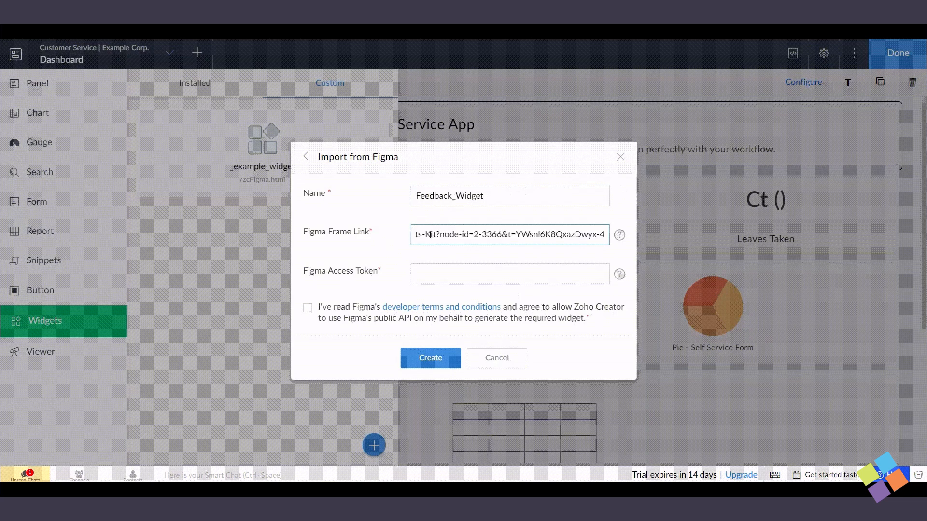
{"action": "left_click", "coordinate": [429, 272]}
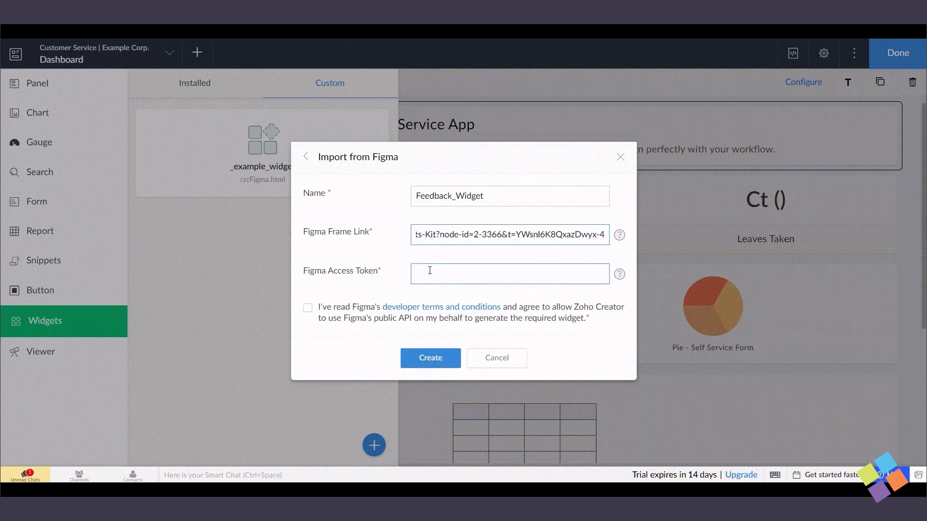
{"action": "key", "text": "ctrl+v"}
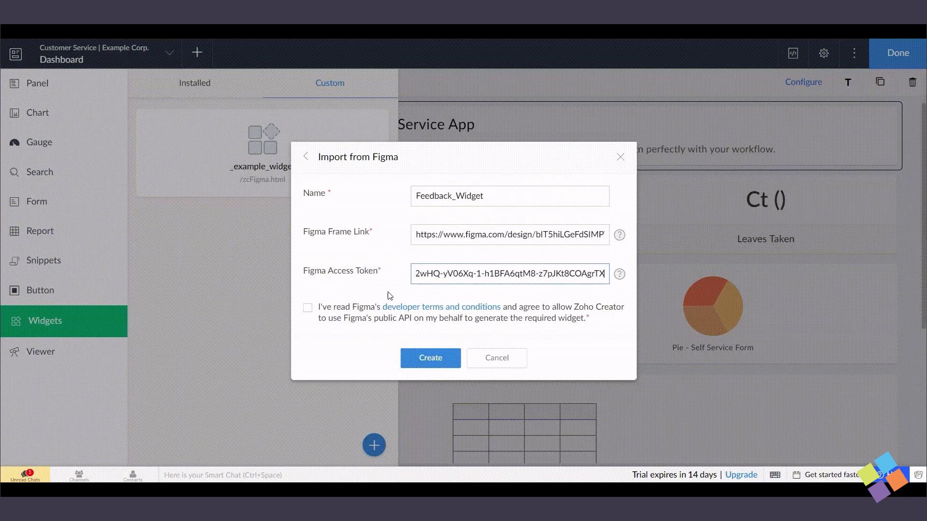
{"action": "left_click", "coordinate": [307, 307]}
{"action": "left_click", "coordinate": [420, 357]}
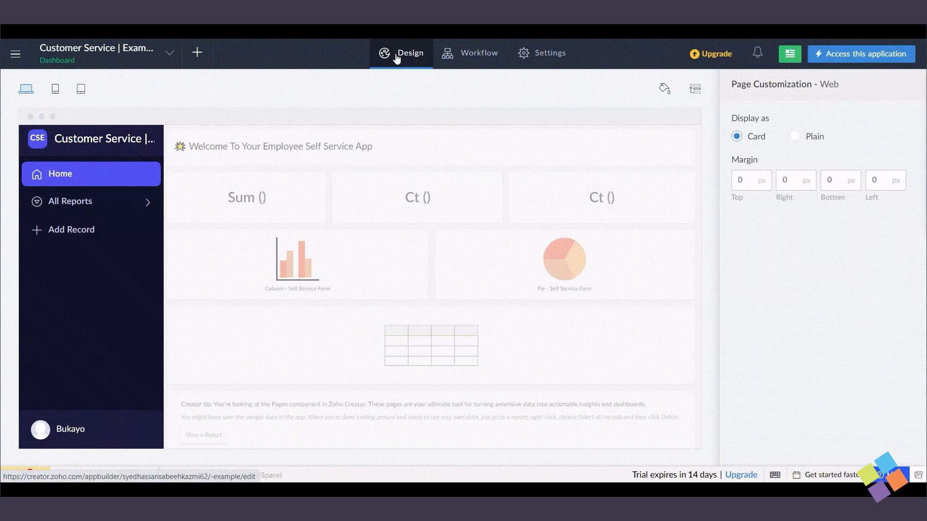
Open the dashboard page for editing and place the custom Feedback_Widget between the Total Expense Reimbursed and Expense Claims panels.
{"action": "mouse_move", "coordinate": [412, 267]}
{"action": "left_click", "coordinate": [413, 287]}
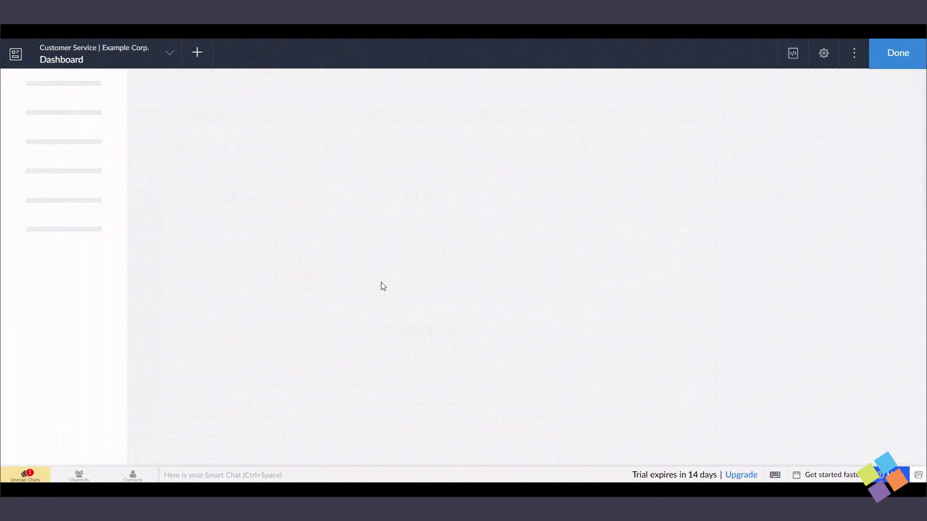
{"action": "left_click", "coordinate": [80, 321]}
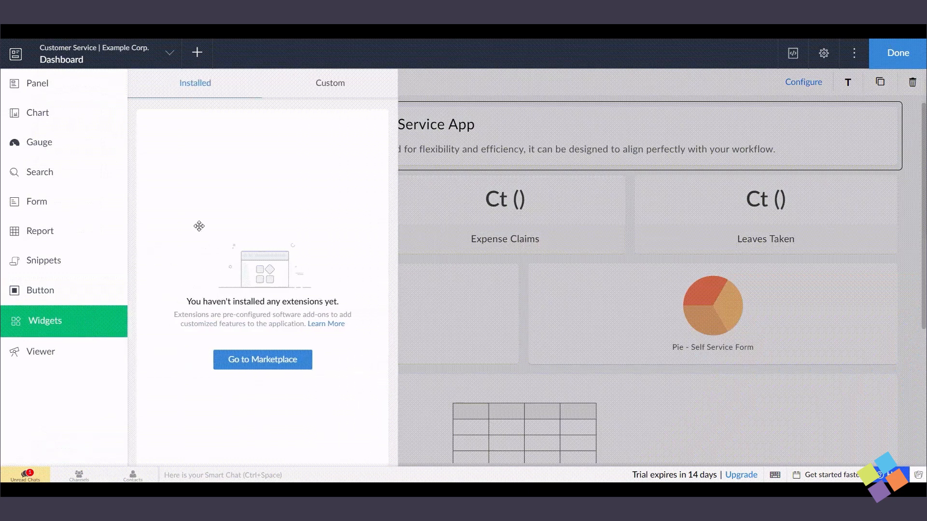
{"action": "left_click", "coordinate": [330, 82]}
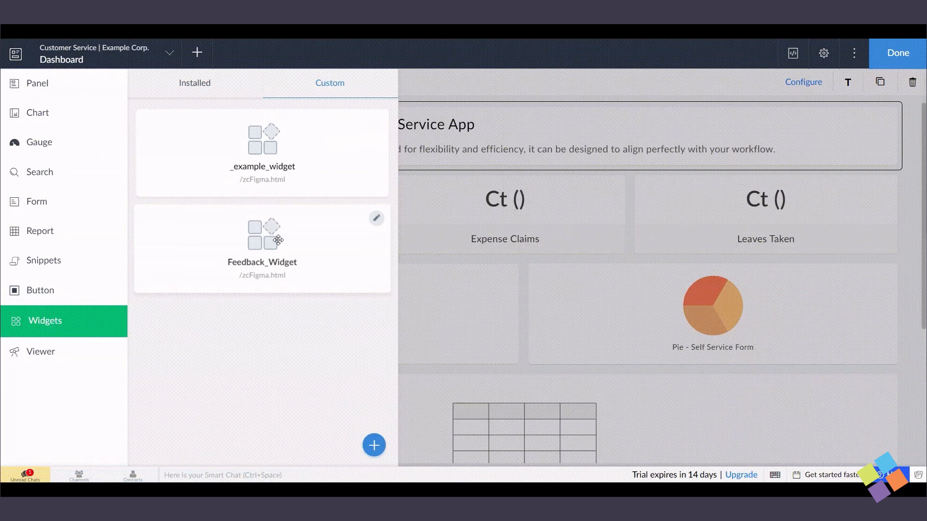
{"action": "left_click_drag", "start_coordinate": [324, 246], "coordinate": [370, 227]}
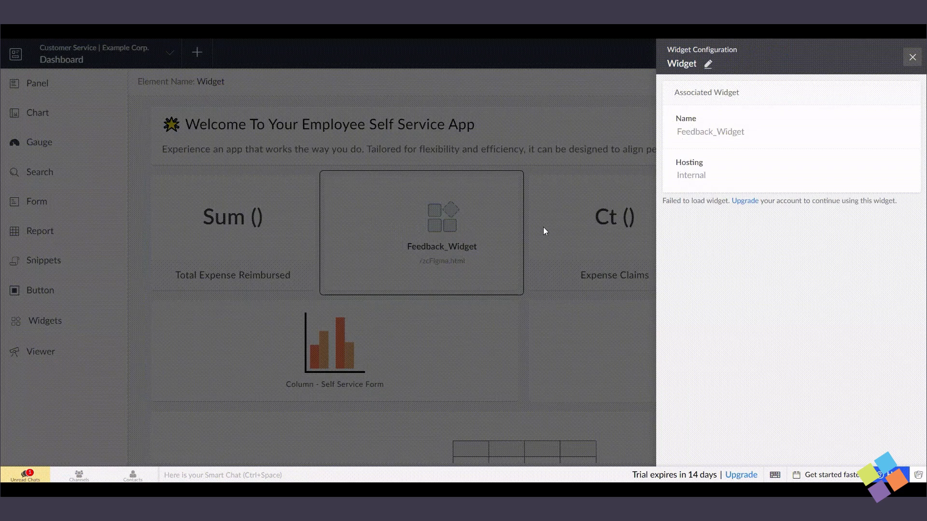
{"action": "left_click", "coordinate": [912, 57]}
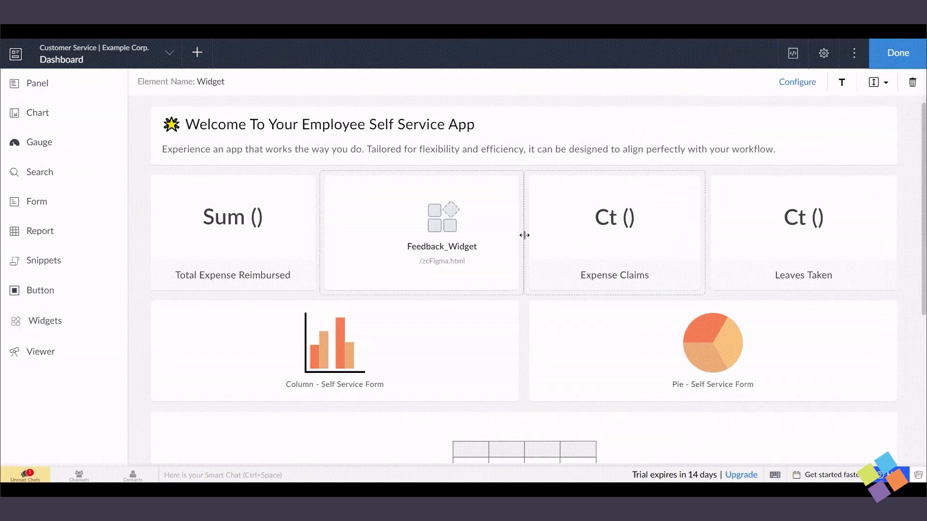
Widen the Feedback_Widget by narrowing the Expense Claims and Leaves Taken panels, and check the widget's configuration.
{"action": "left_click_drag", "start_coordinate": [523, 234], "coordinate": [628, 239]}
{"action": "left_click_drag", "start_coordinate": [702, 240], "coordinate": [762, 240]}
{"action": "left_click", "coordinate": [585, 255]}
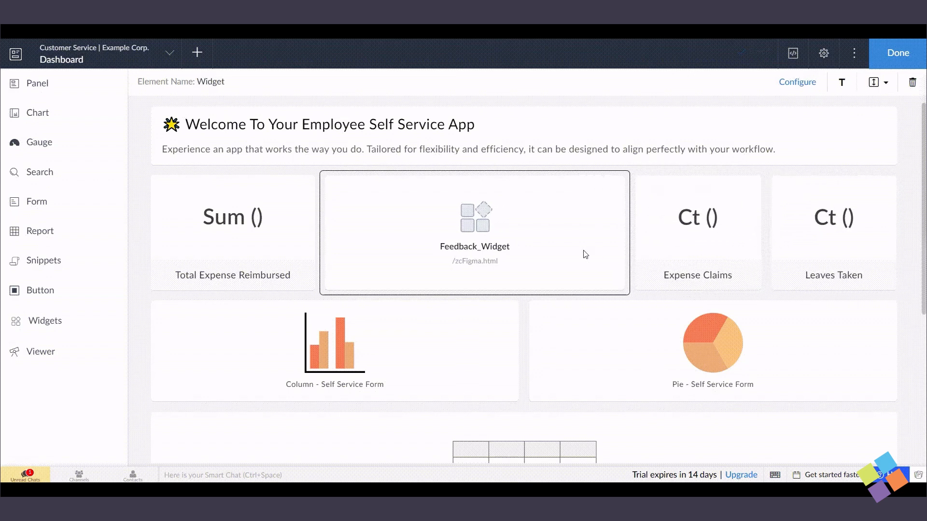
{"action": "left_click", "coordinate": [797, 82]}
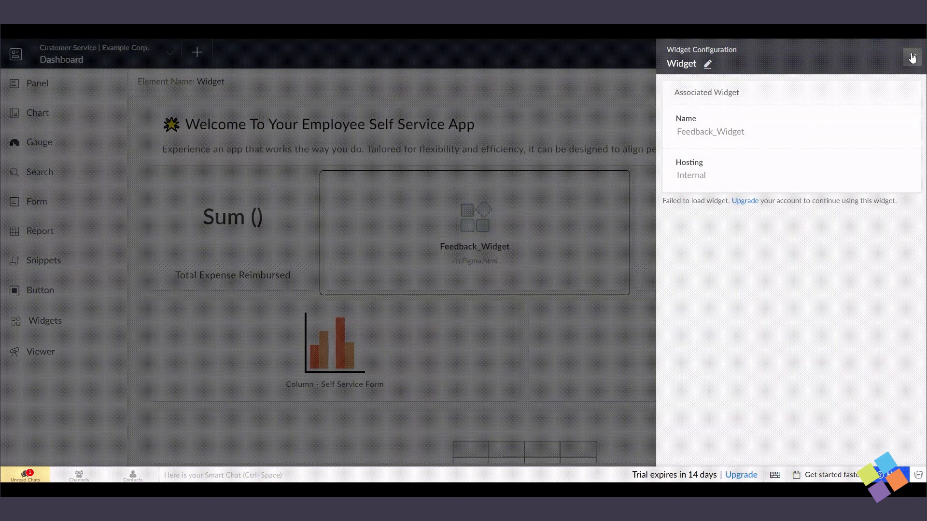
{"action": "left_click", "coordinate": [912, 58]}
Finish editing the dashboard page and test the feedback widget in the live application by choosing rating 5.
{"action": "left_click", "coordinate": [895, 54]}
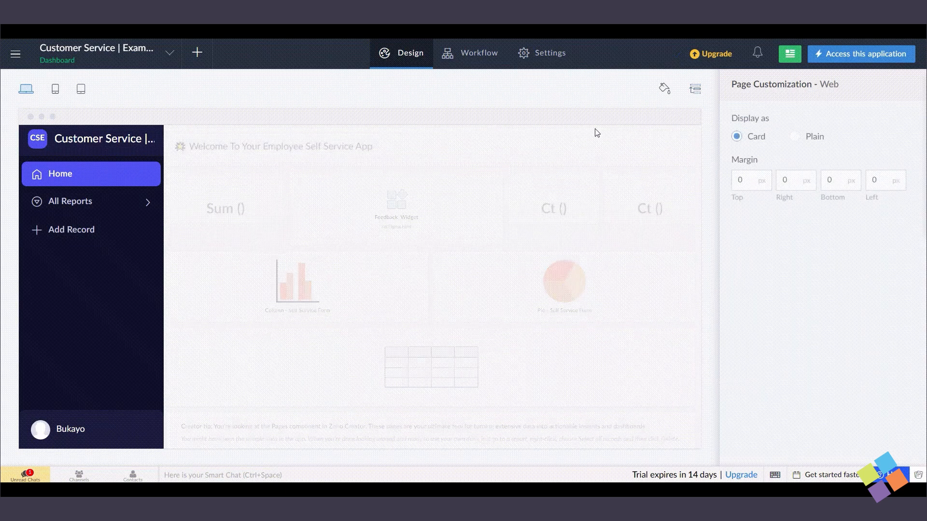
{"action": "left_click", "coordinate": [844, 52]}
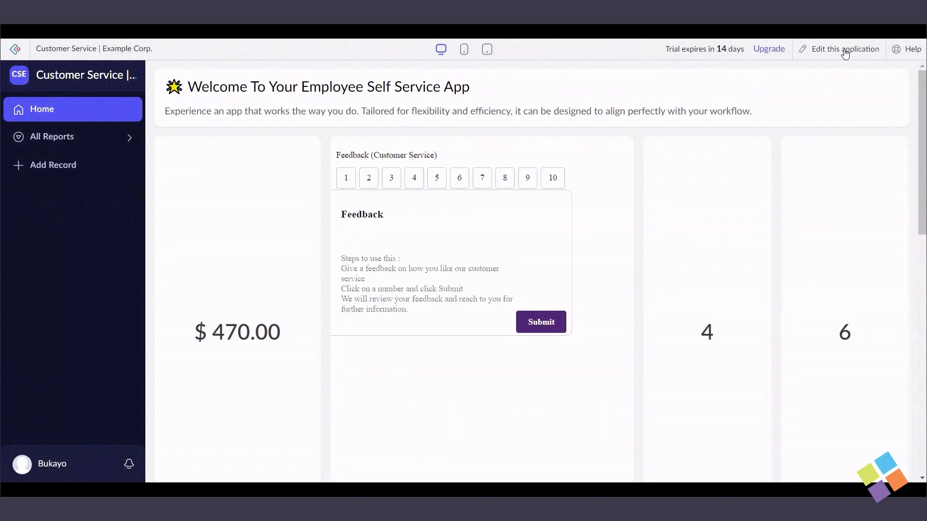
{"action": "left_click", "coordinate": [444, 185]}
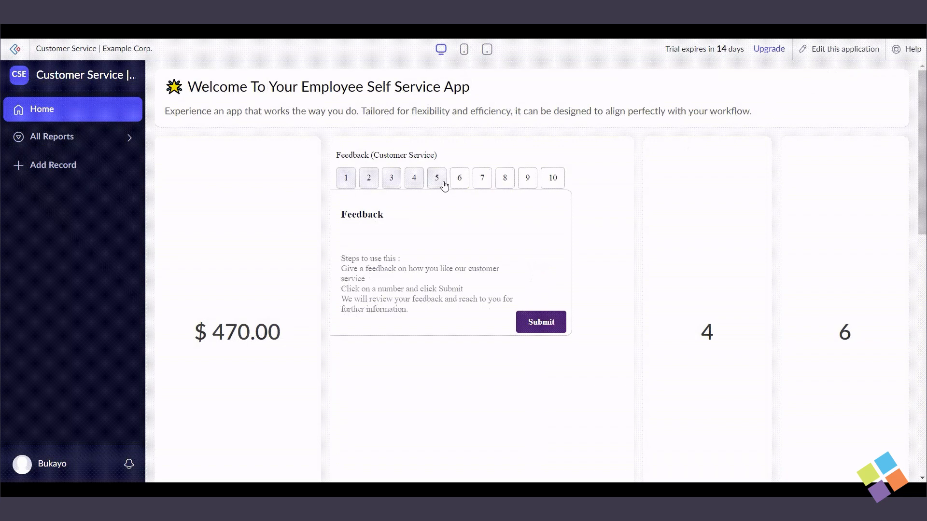